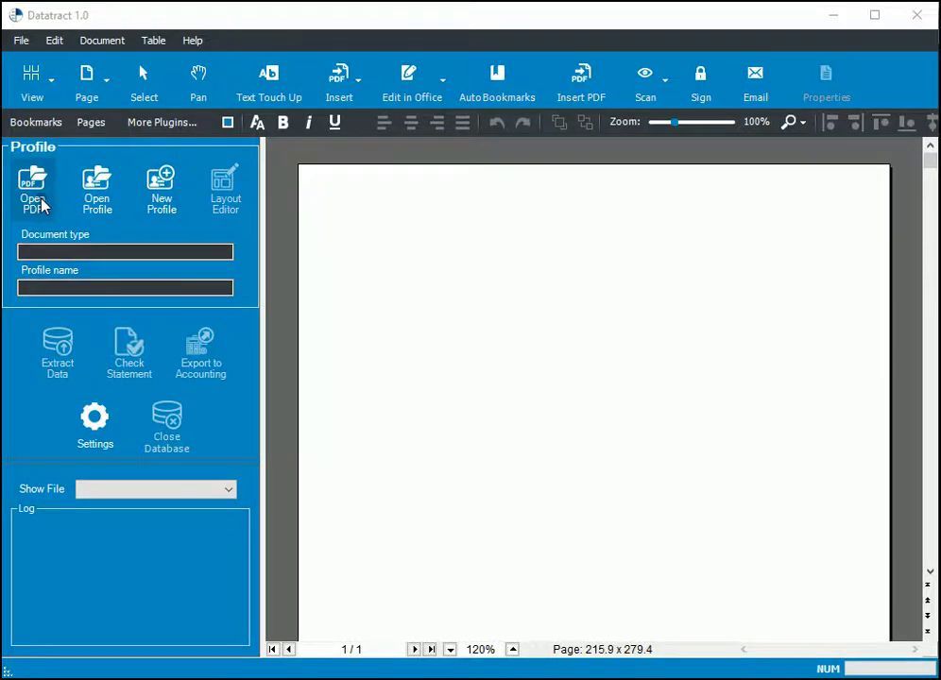
Open Accounting Entries Sample.pdf and load the Accounting Entries profile for it.
click(41, 205)
double_click(302, 197)
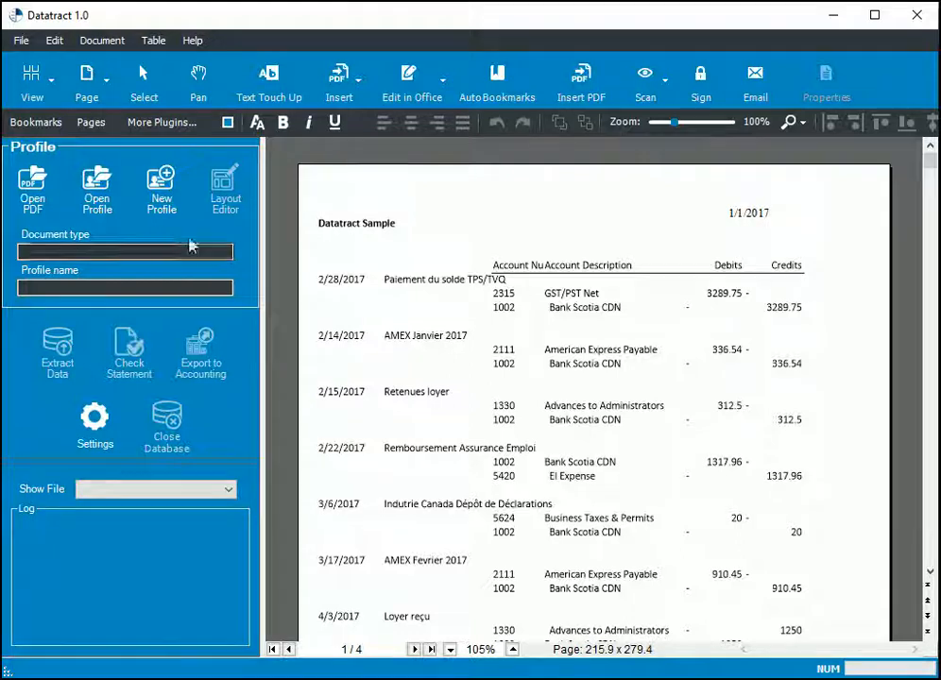
click(97, 192)
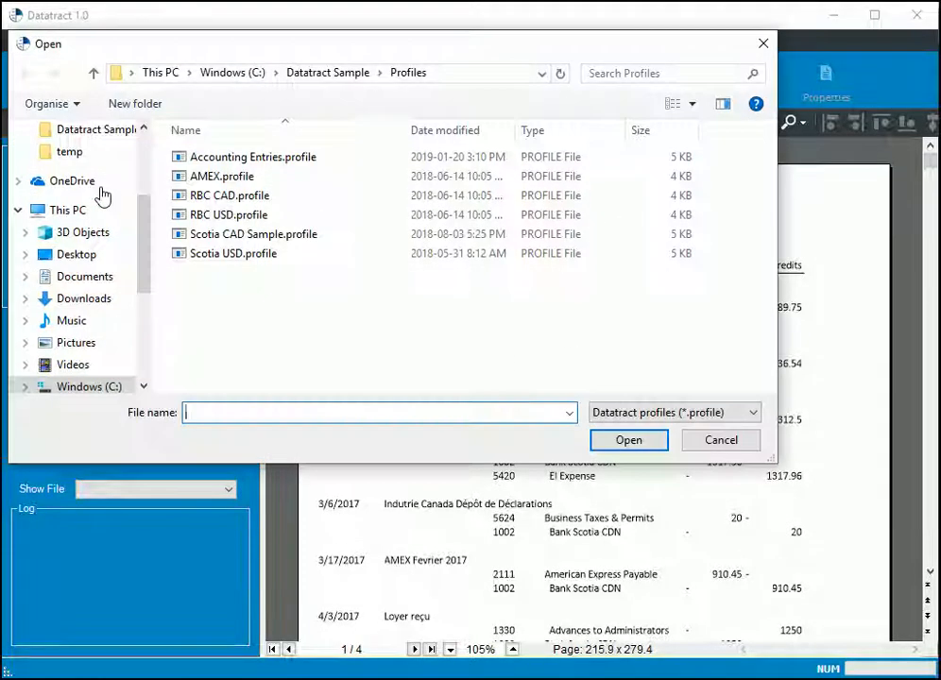
double_click(301, 160)
Extract the accounting entries and sign in to the Datatract Sample company database by entering the account password.
click(57, 351)
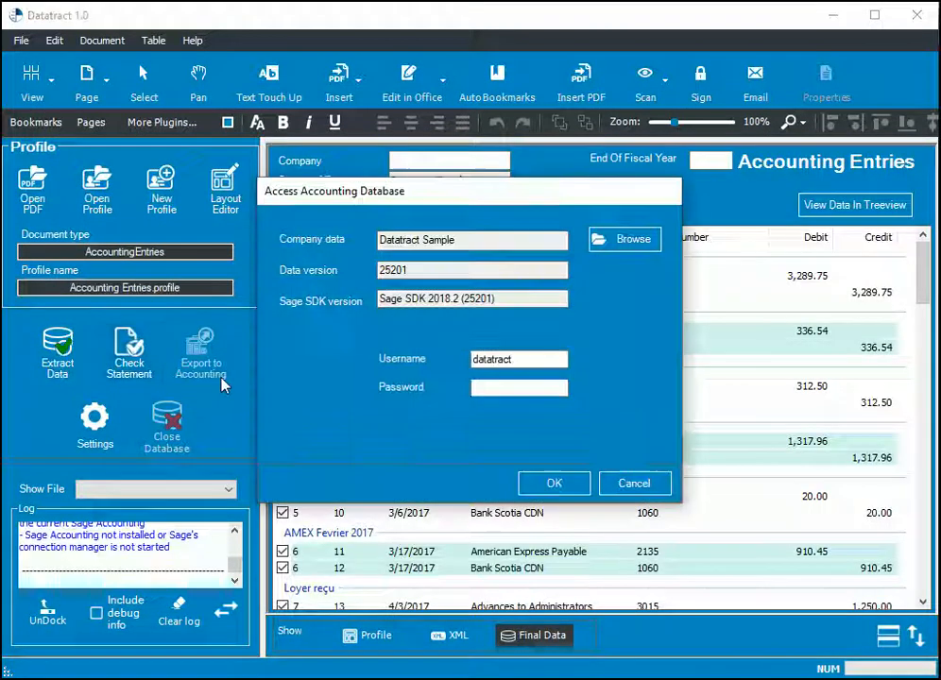
click(475, 388)
text(*****)
click(554, 483)
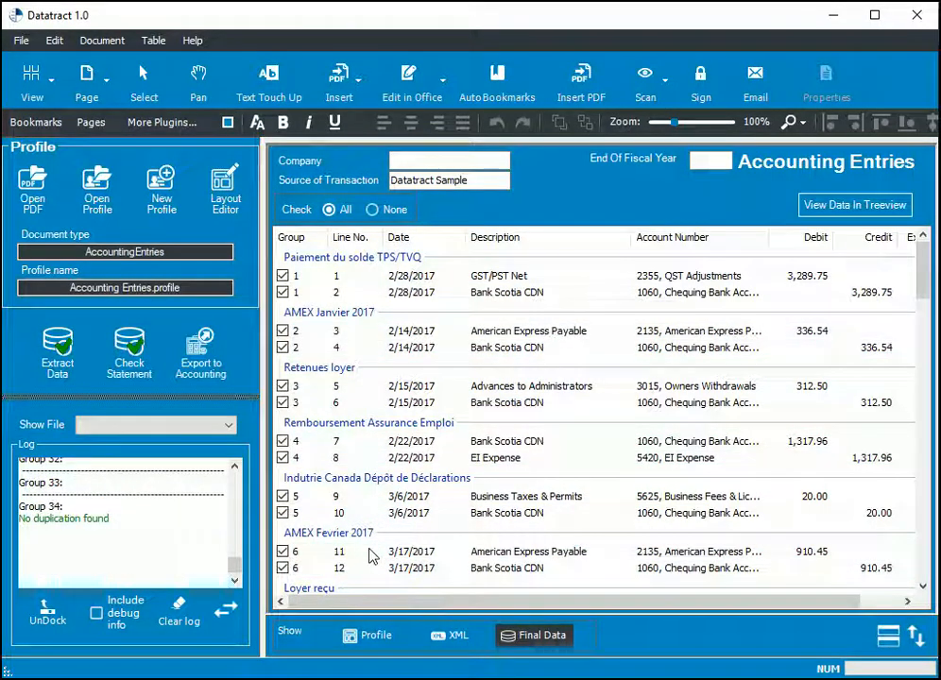
Export the checked accounting entries to accounting and refresh the All Transactions report in Sage 50.
click(196, 361)
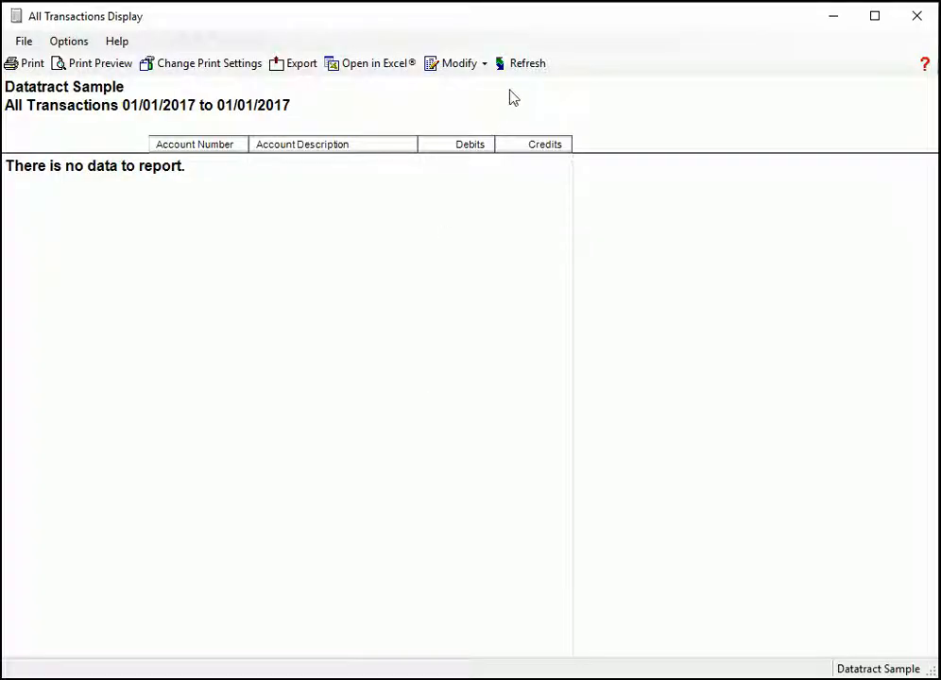
click(519, 67)
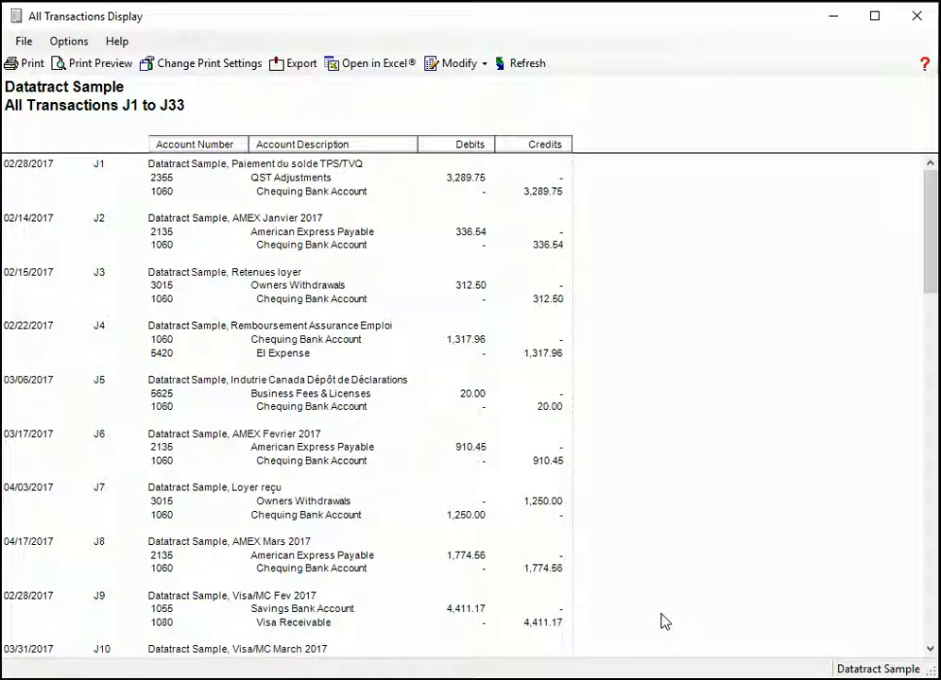
click(832, 25)
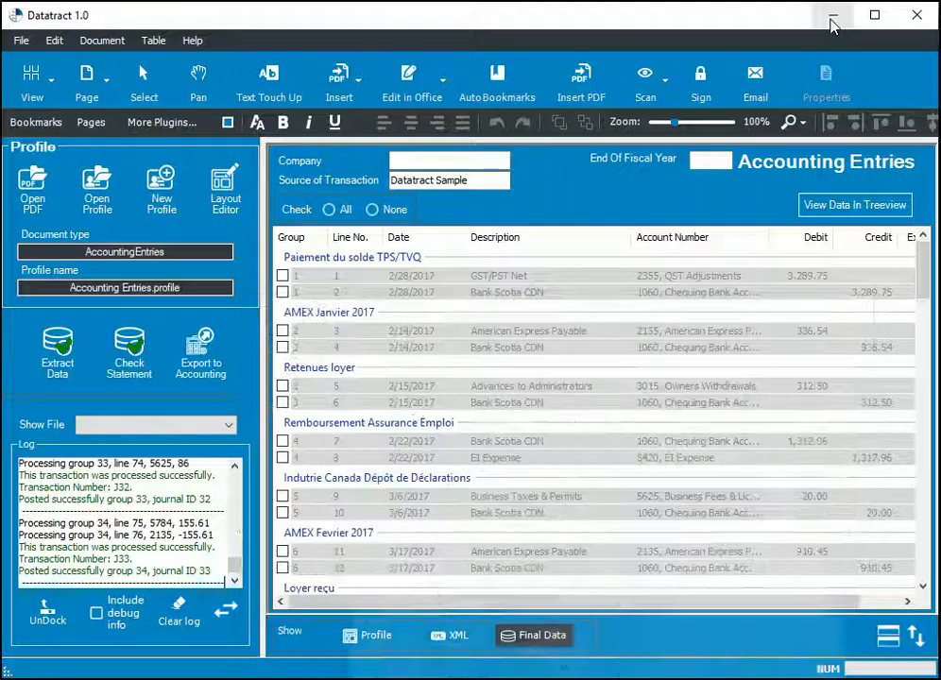
Open AMEX Statement Sample.pdf and load the AMEX profile for it.
click(42, 184)
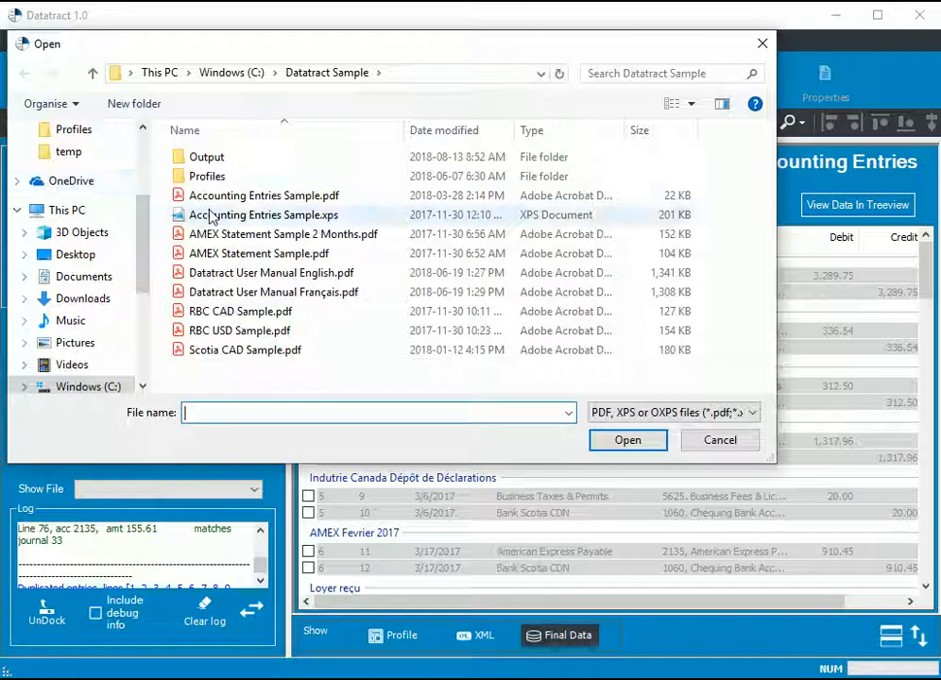
double_click(219, 255)
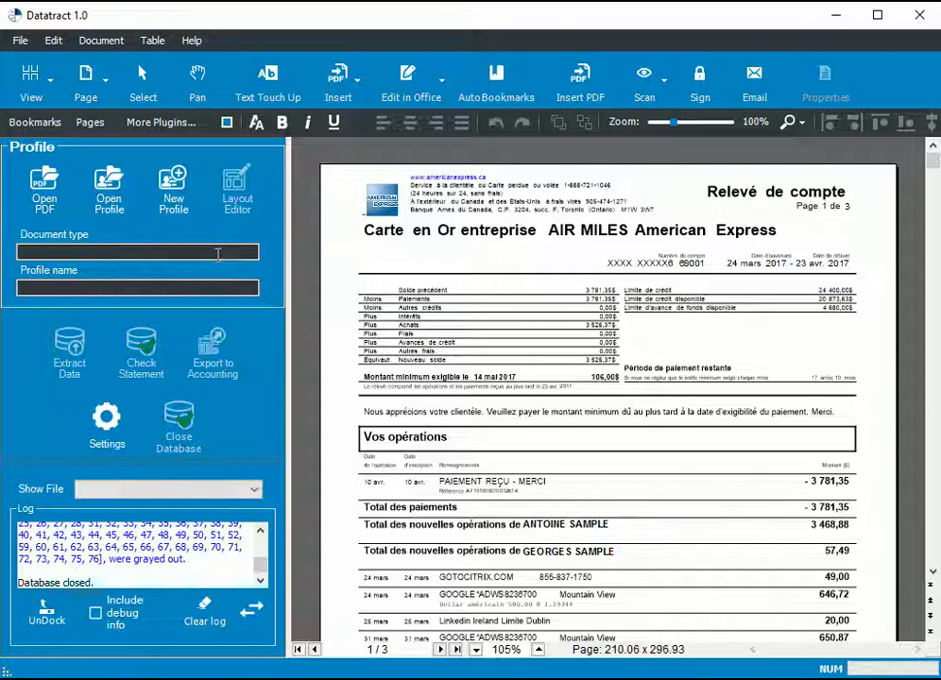
click(100, 179)
double_click(203, 177)
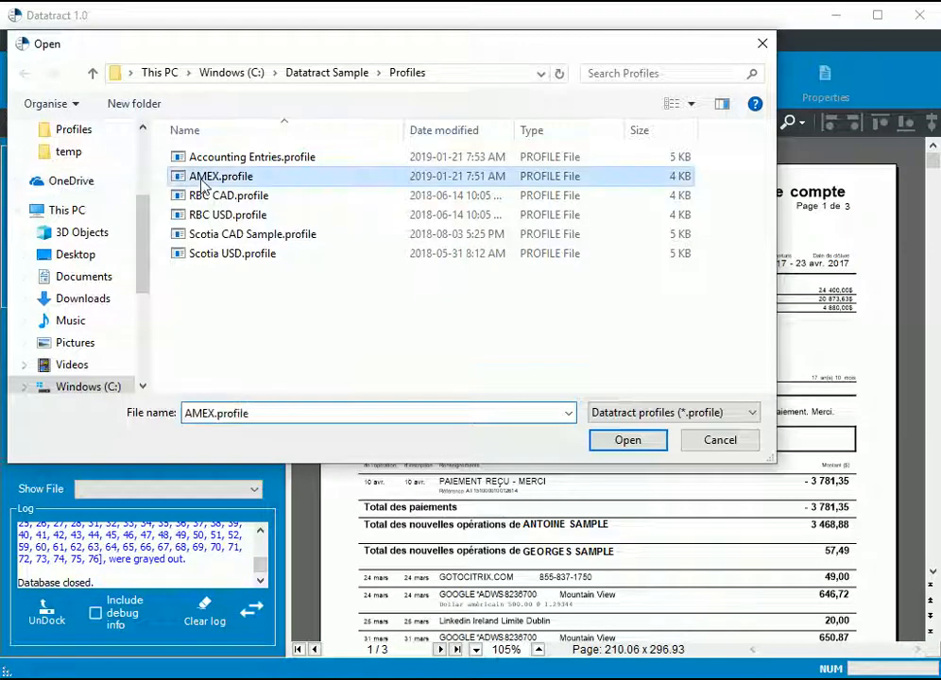
Extract the American Express statement's data and check the statement for duplicated entries.
click(71, 345)
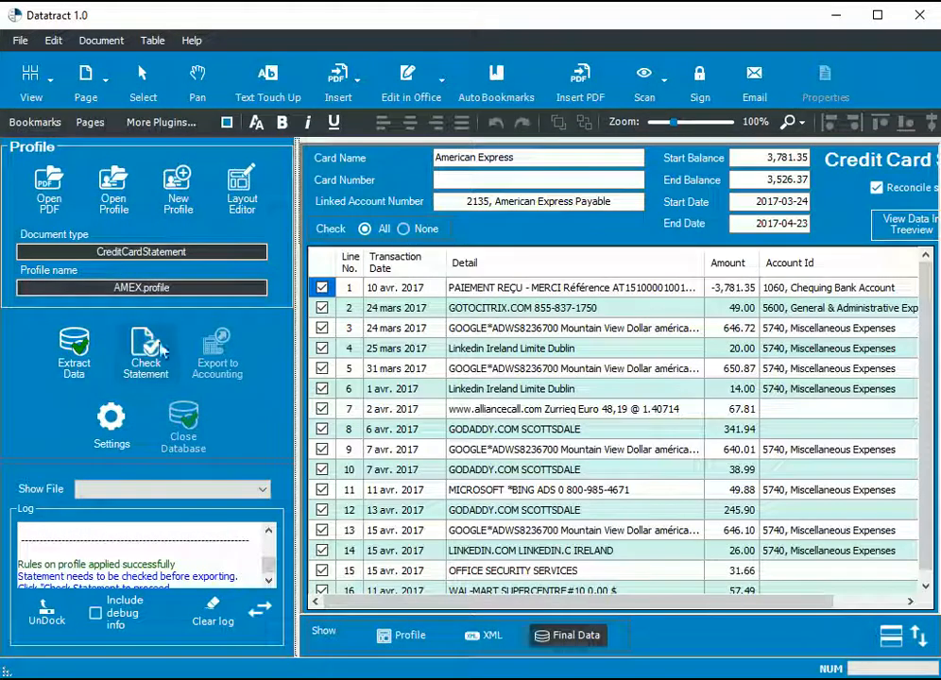
click(146, 350)
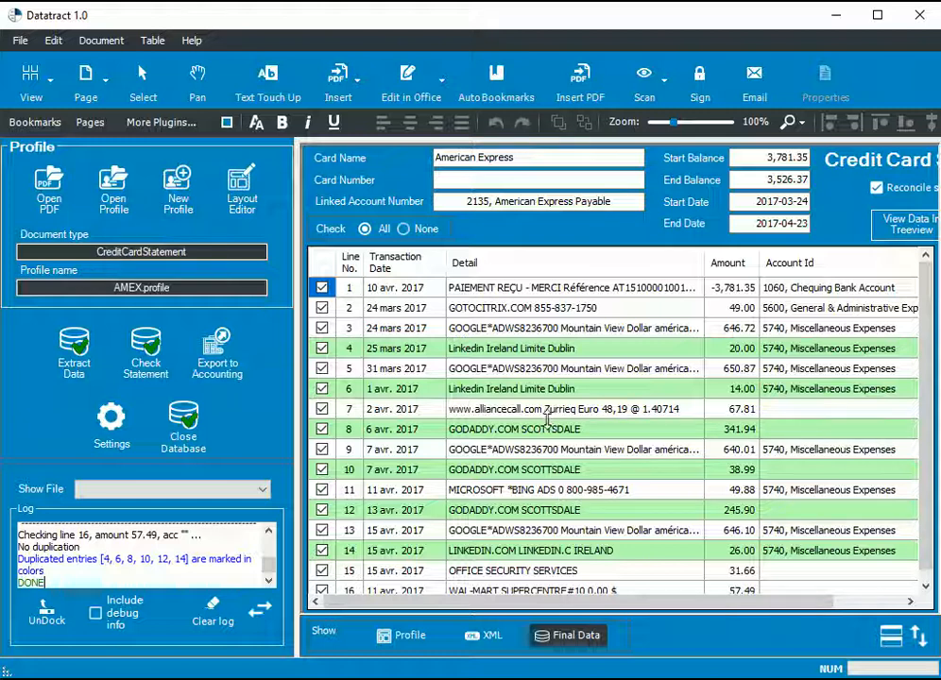
double_click(780, 417)
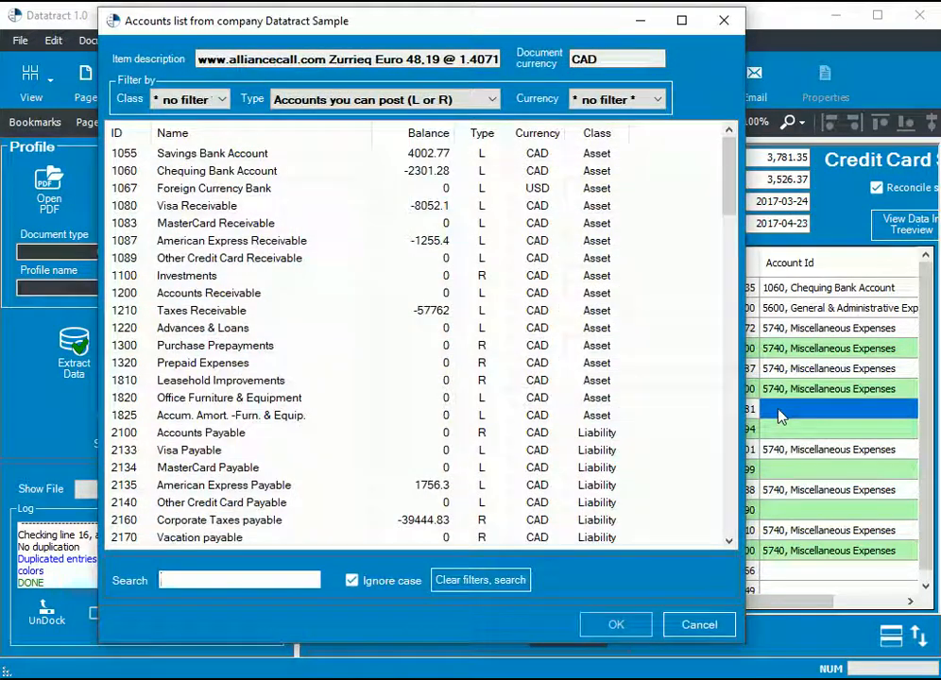
click(220, 99)
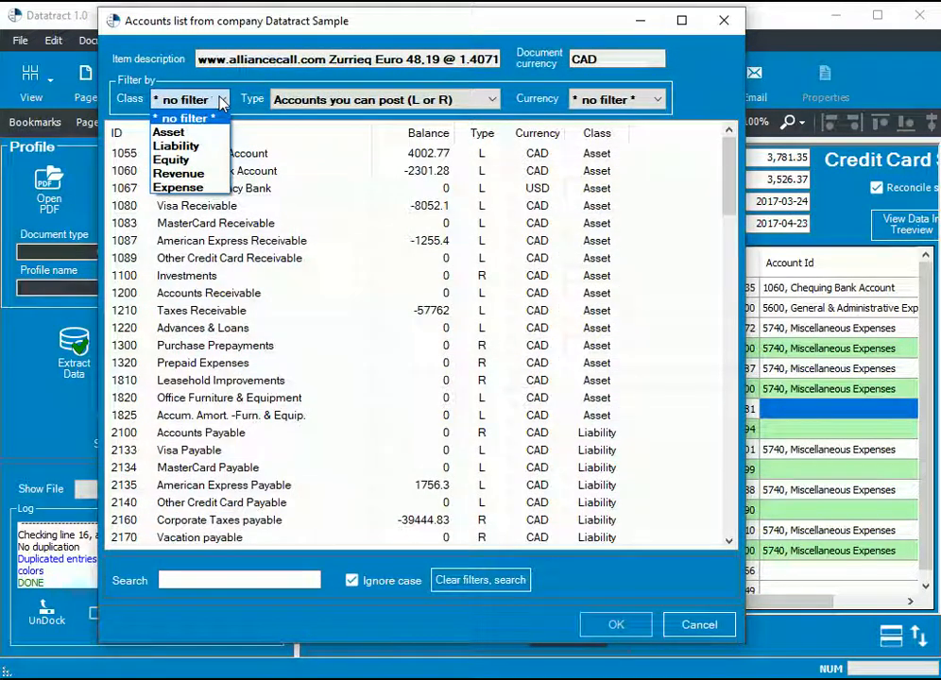
click(178, 187)
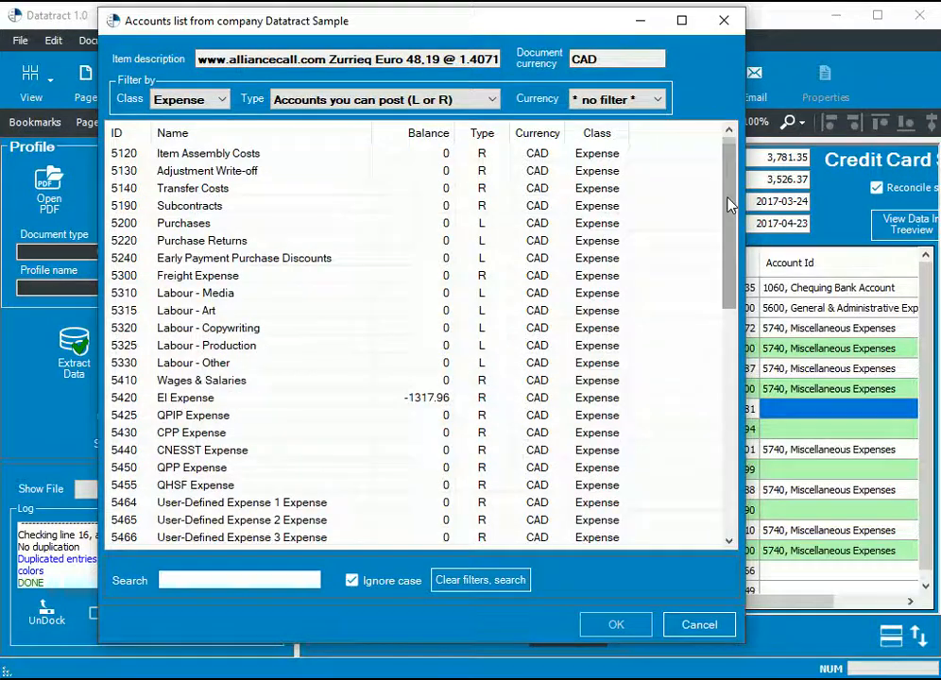
drag(732, 208, 729, 434)
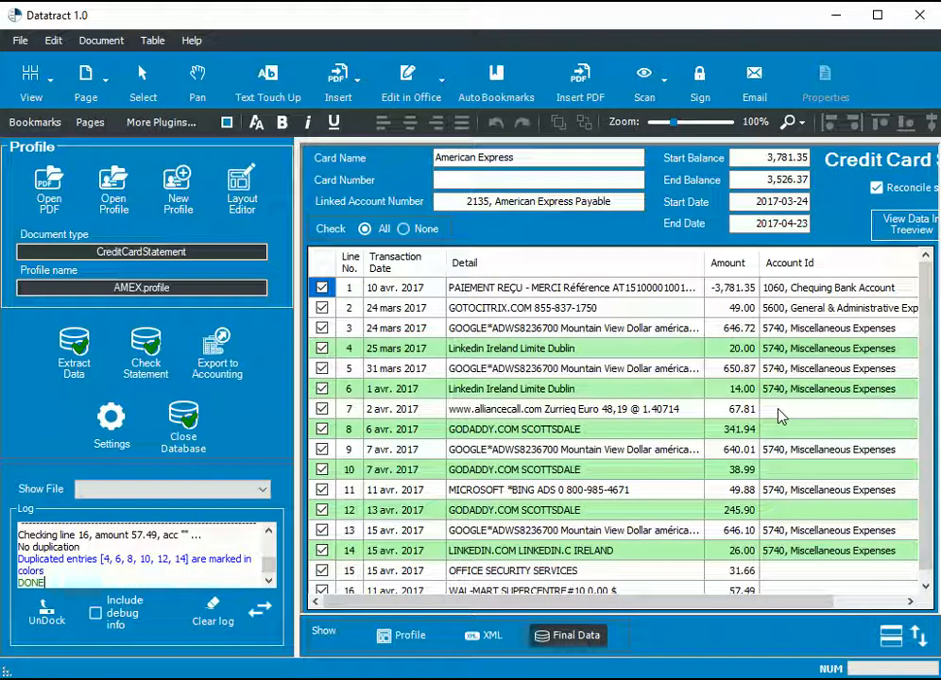
double_click(781, 416)
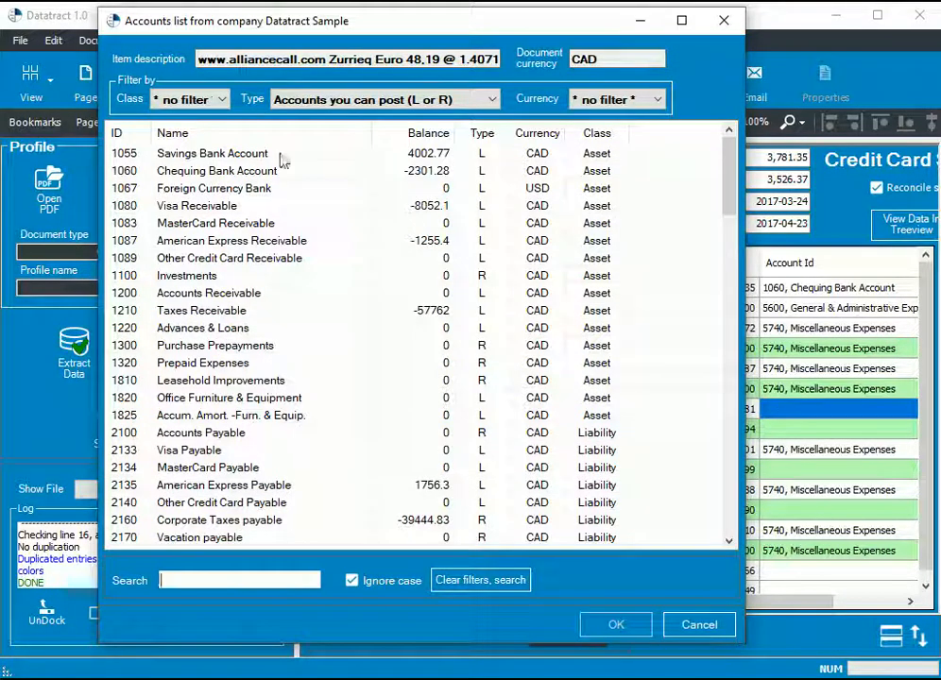
click(198, 98)
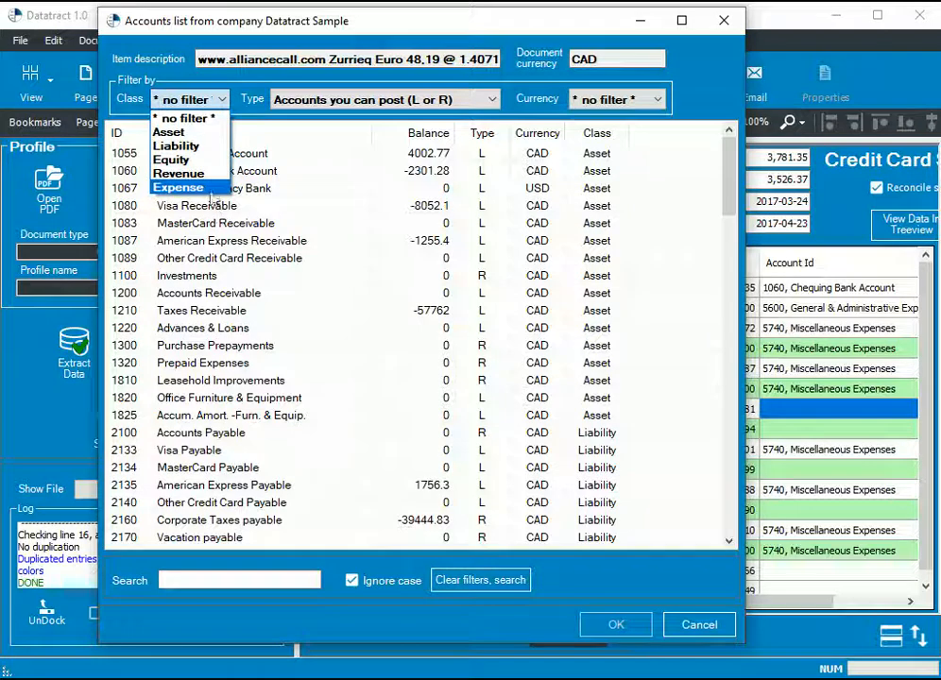
click(184, 187)
drag(729, 205, 731, 435)
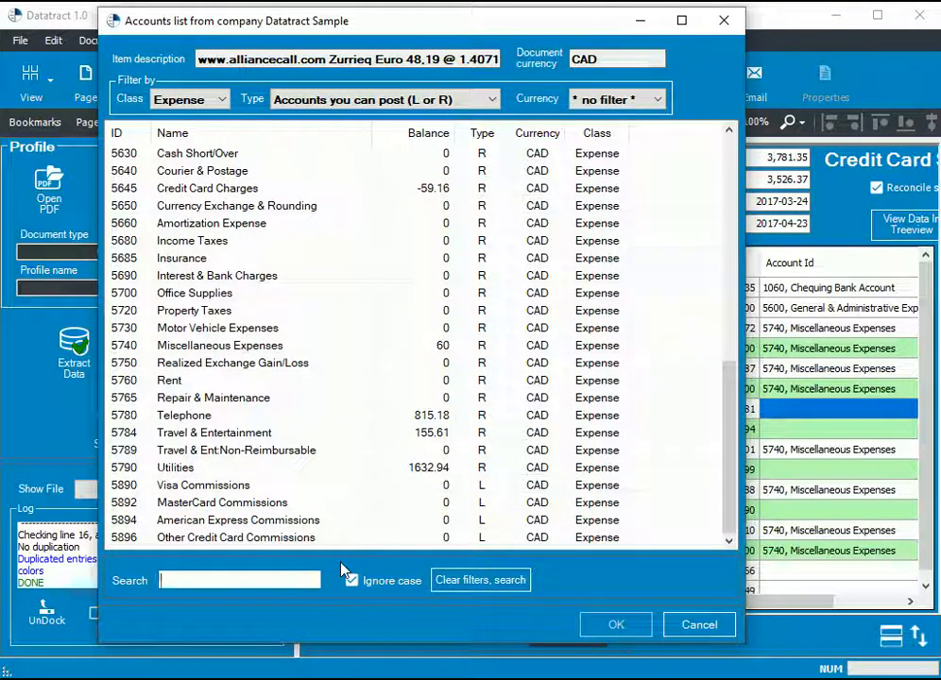
double_click(203, 415)
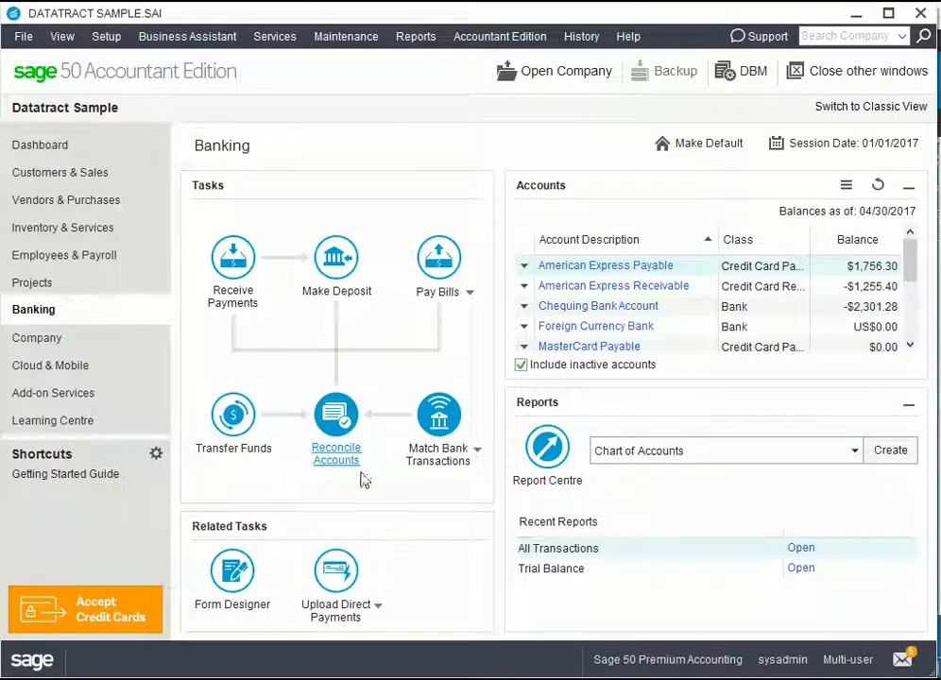
Switch to Sage 50 and view the account reconciliation for American Express Payable before exporting the statement.
click(336, 421)
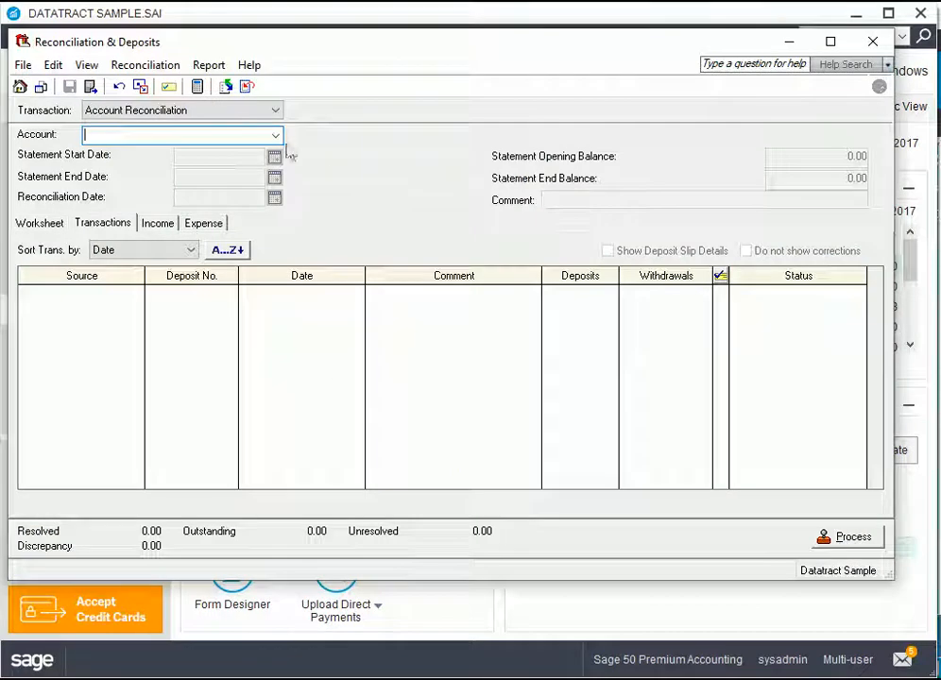
click(275, 136)
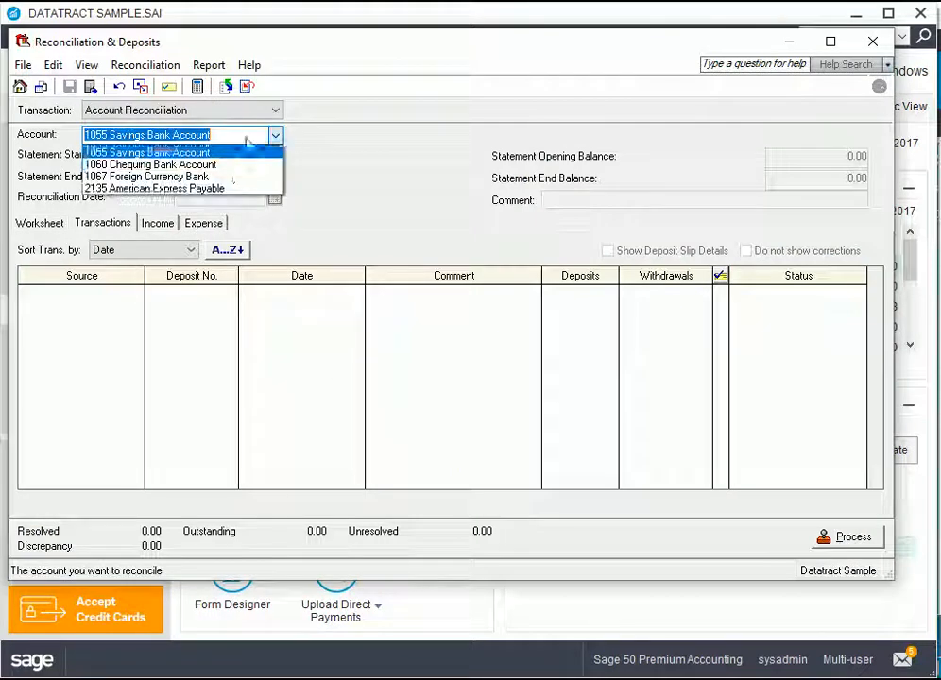
click(210, 189)
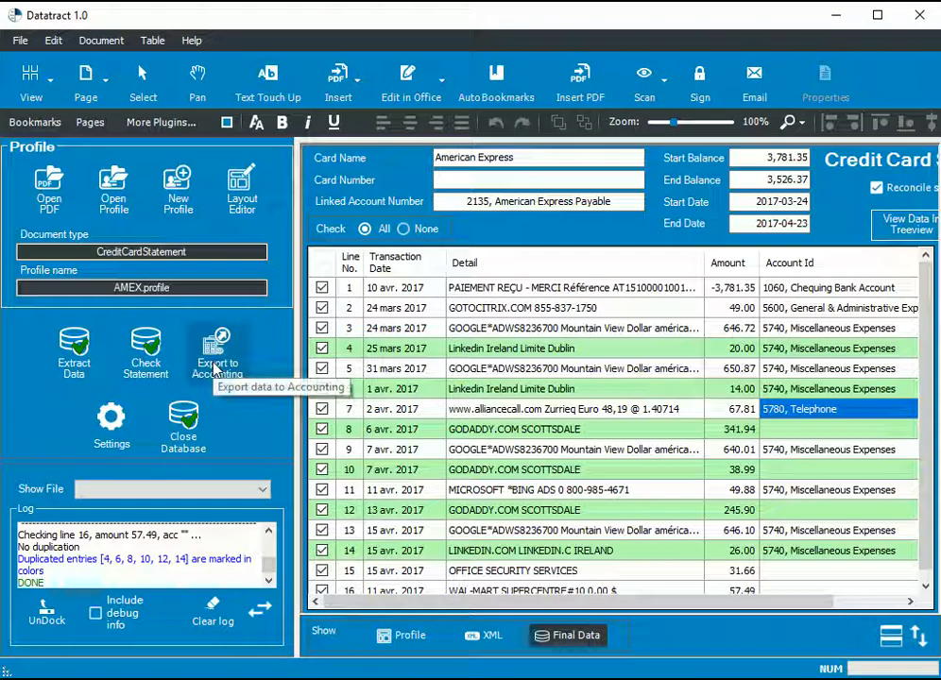
Try to export the American Express statement to accounting and highlight the log's advice on account IDs.
click(217, 365)
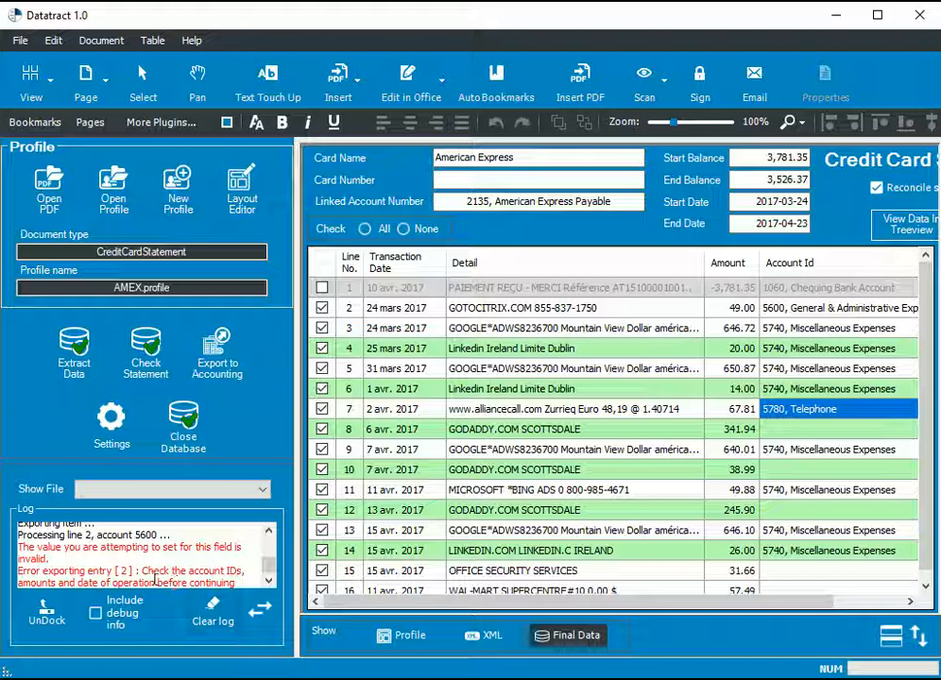
drag(156, 572, 257, 571)
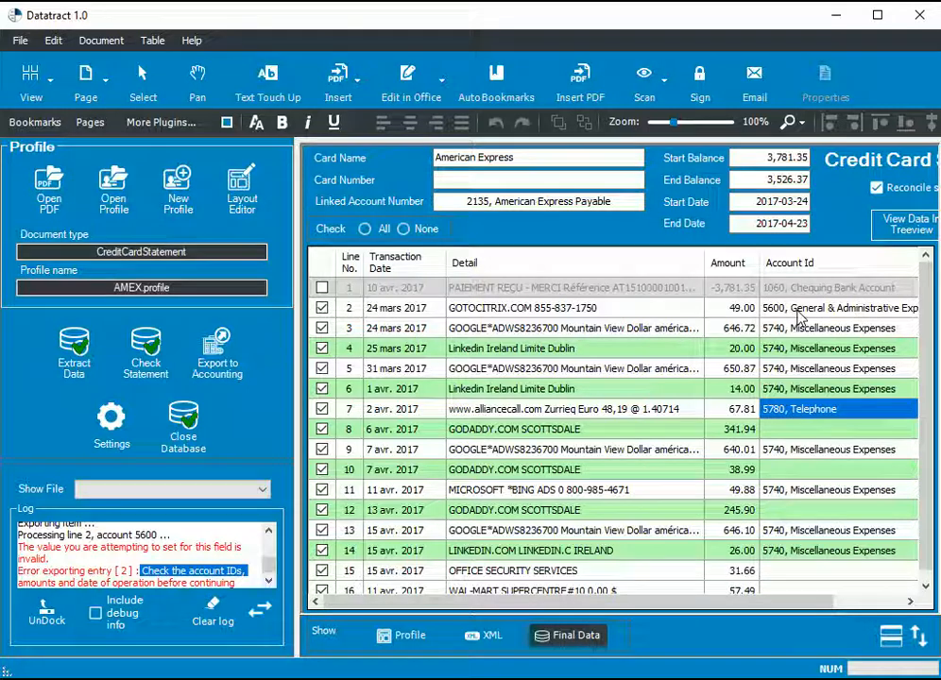
Reassign line 2, GOTOCITRIX.COM, to the Miscellaneous Expenses account, using the Expense class filter.
click(796, 312)
double_click(797, 317)
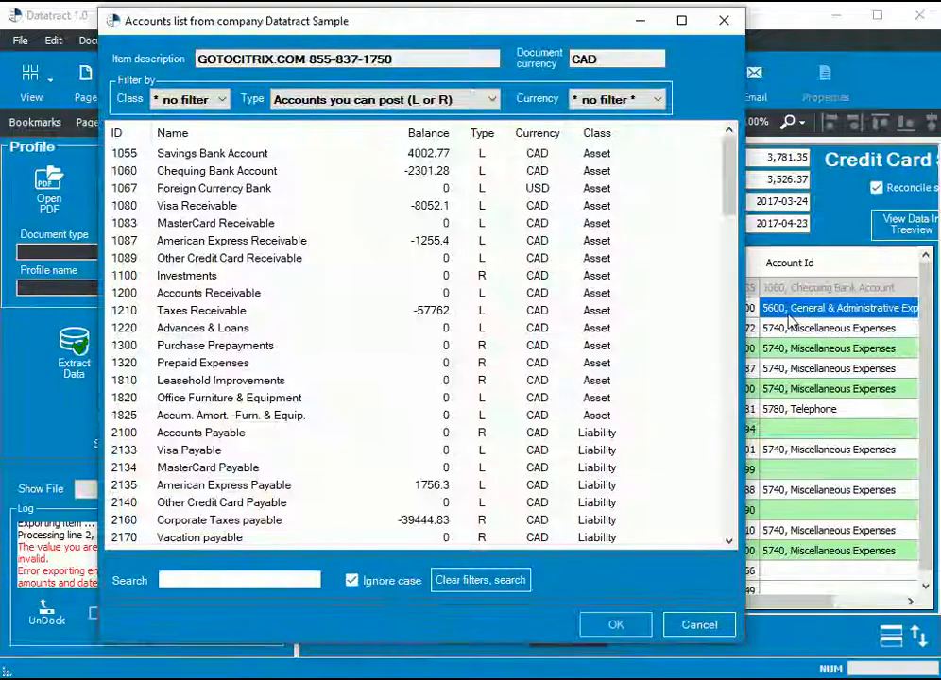
click(189, 99)
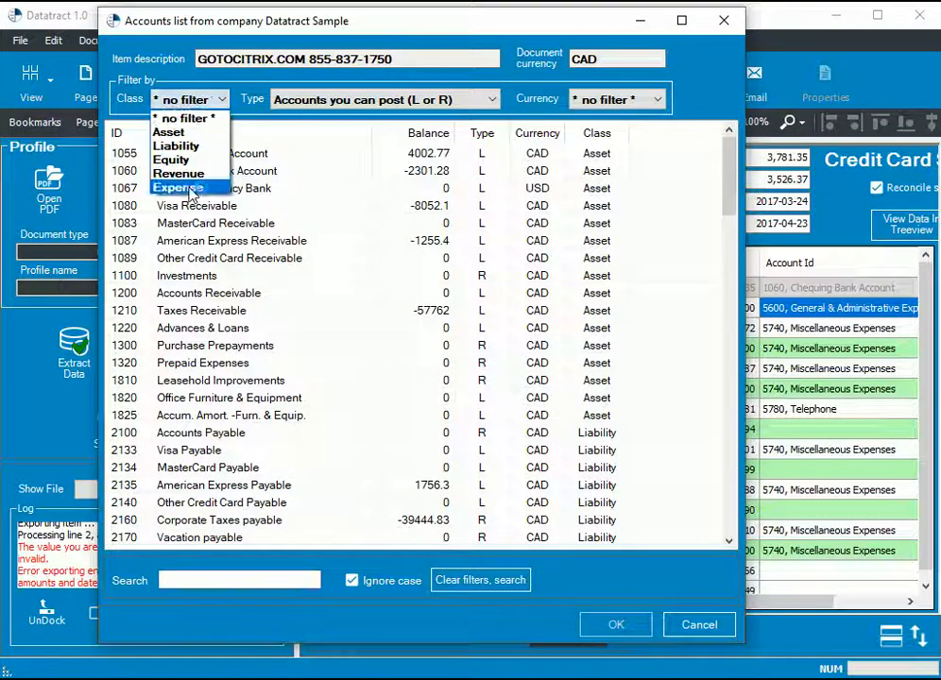
click(192, 189)
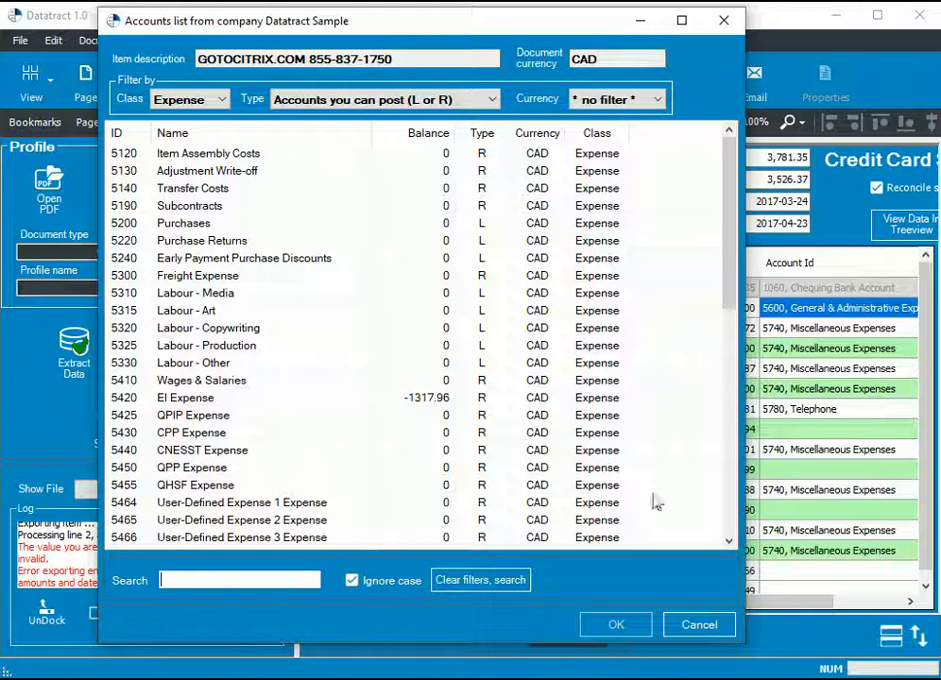
click(727, 515)
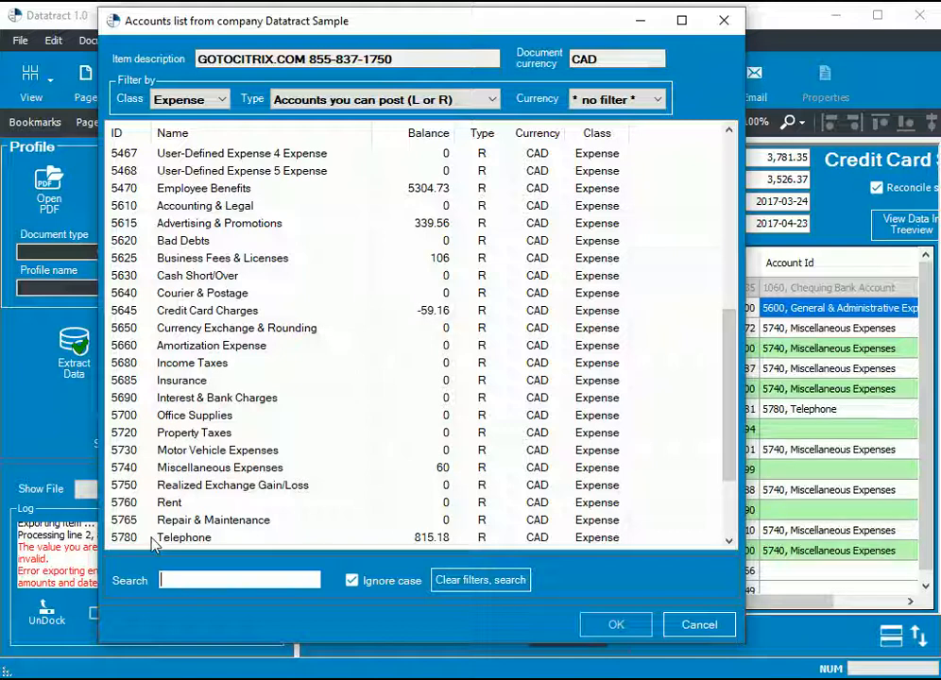
double_click(189, 469)
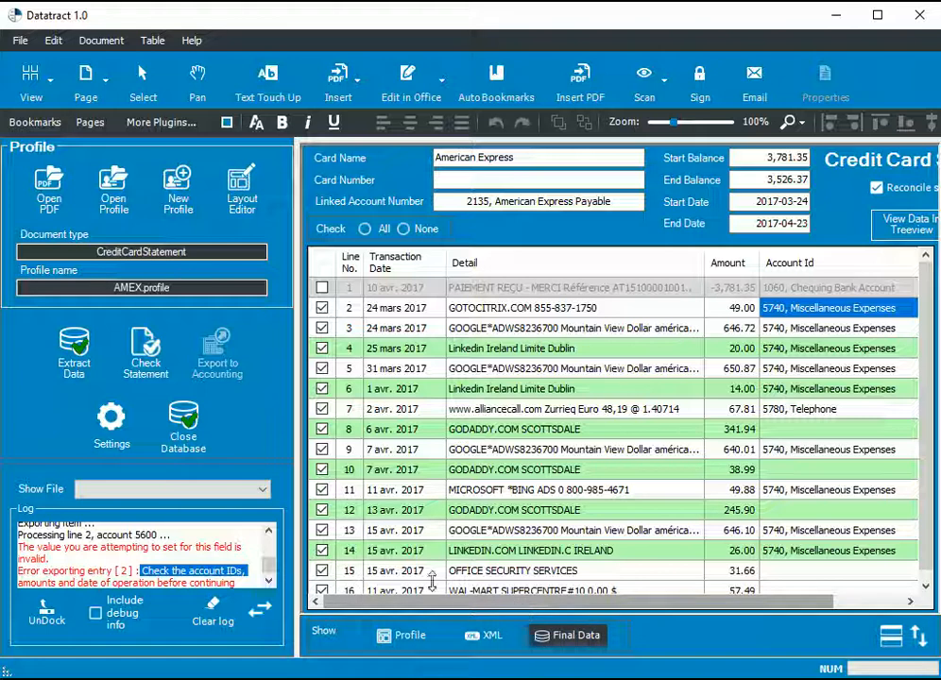
Recheck the corrected American Express statement and export its remaining lines to accounting.
click(145, 349)
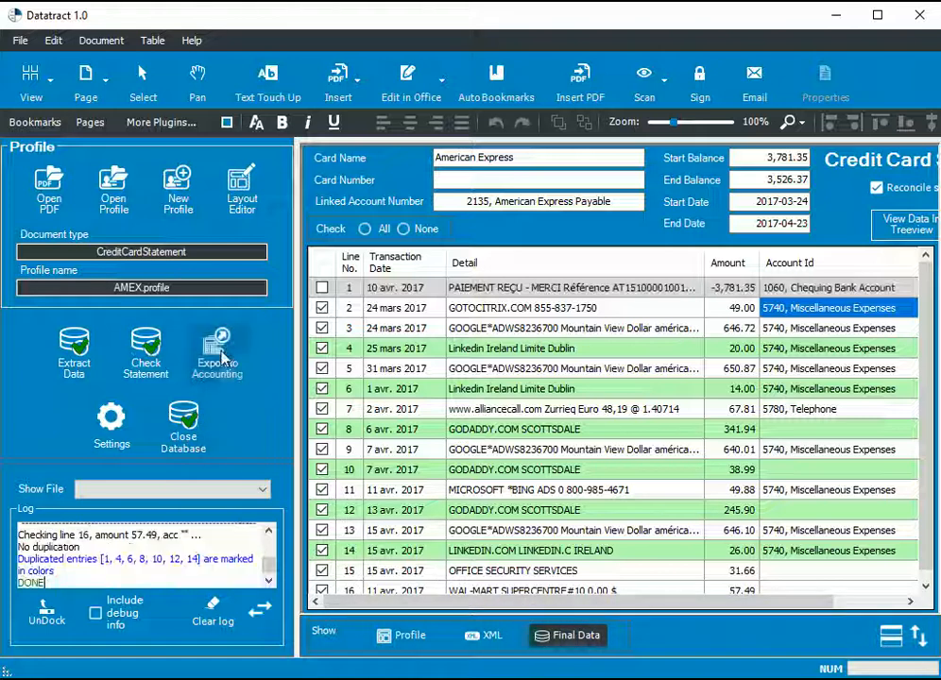
click(220, 355)
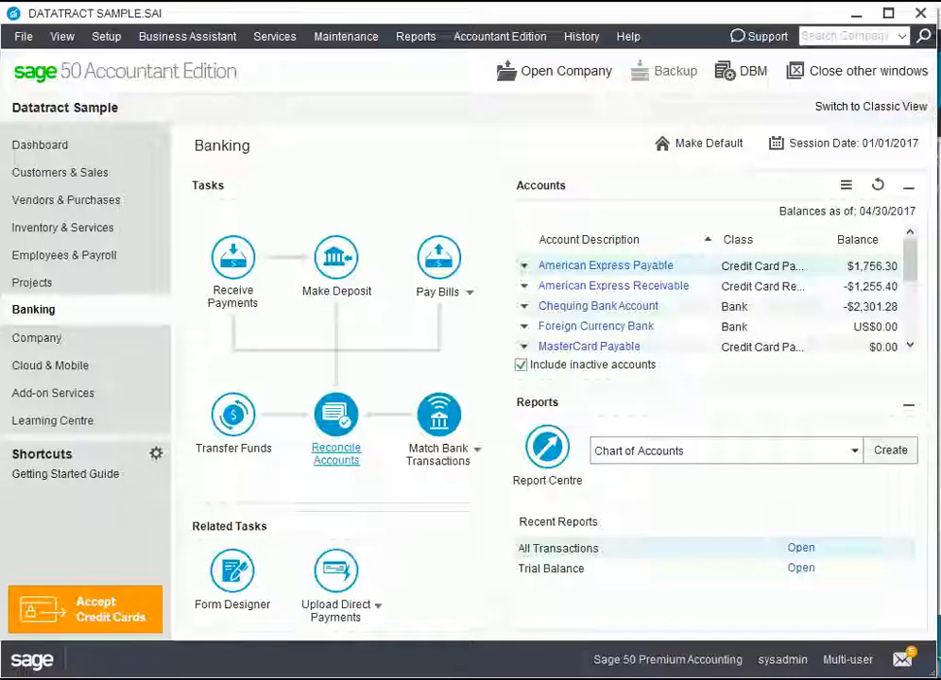
Open the American Express Payable reconciliation in Sage 50 to examine the exported statement lines.
click(350, 431)
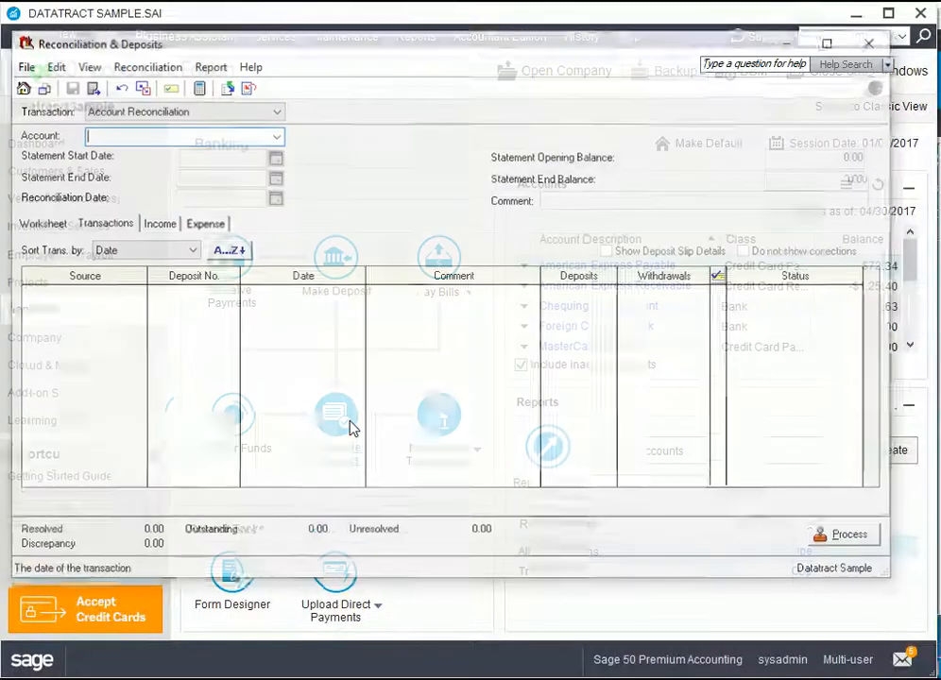
click(275, 135)
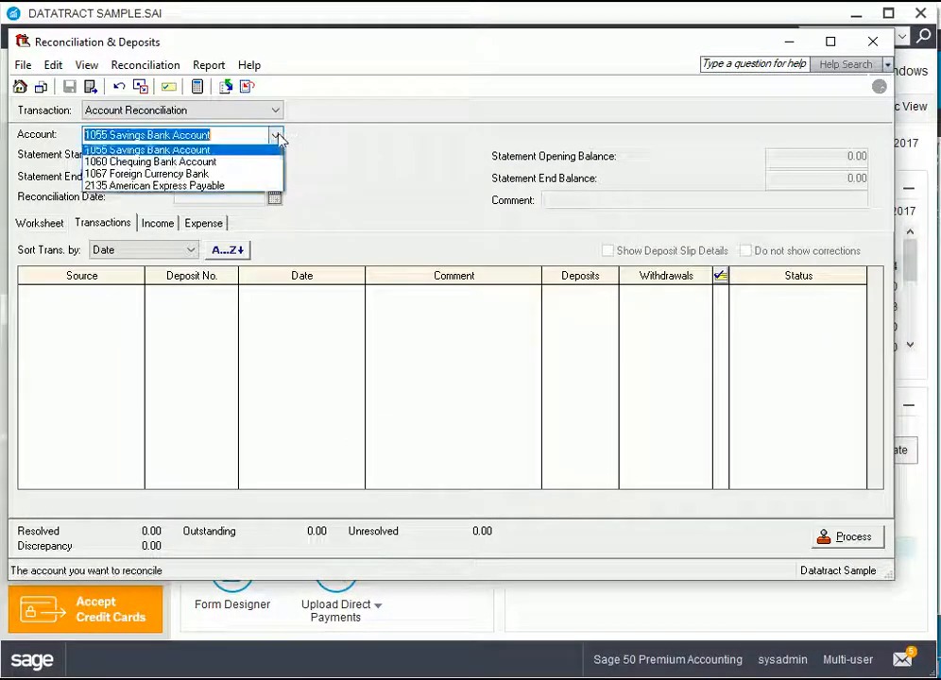
click(231, 189)
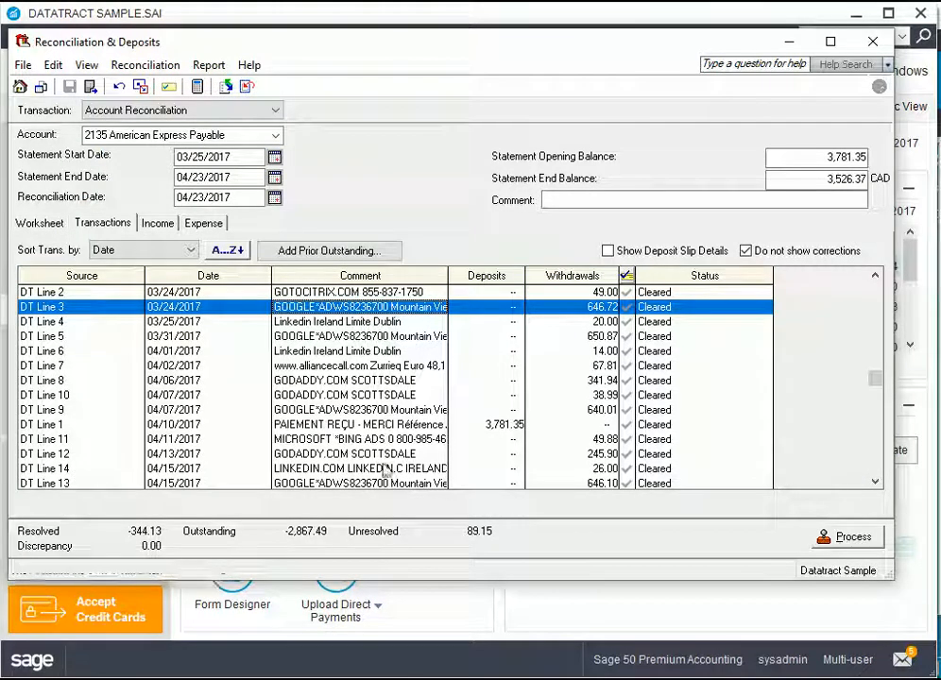
Inspect statement lines 11 and 1 in the American Express Payable reconciliation, and return to the statement's final data in Datatract.
click(334, 440)
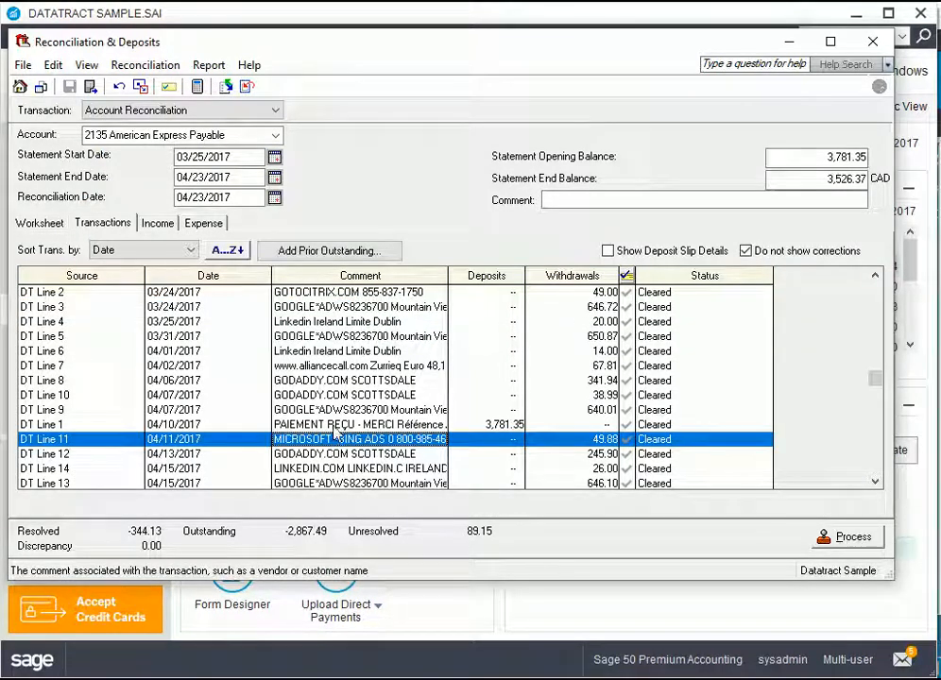
click(334, 427)
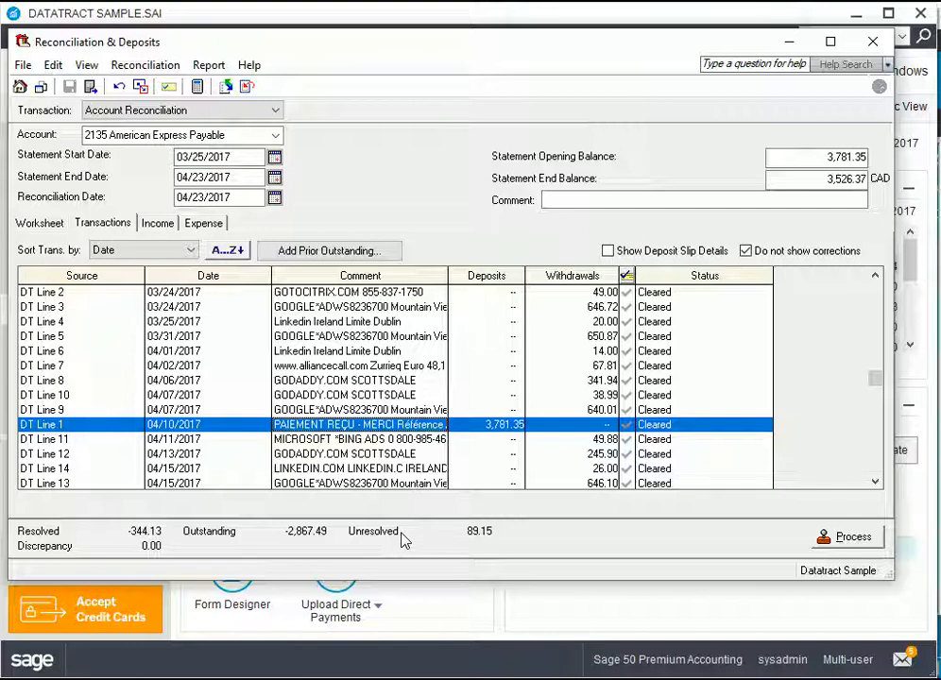
key(alt+Tab)
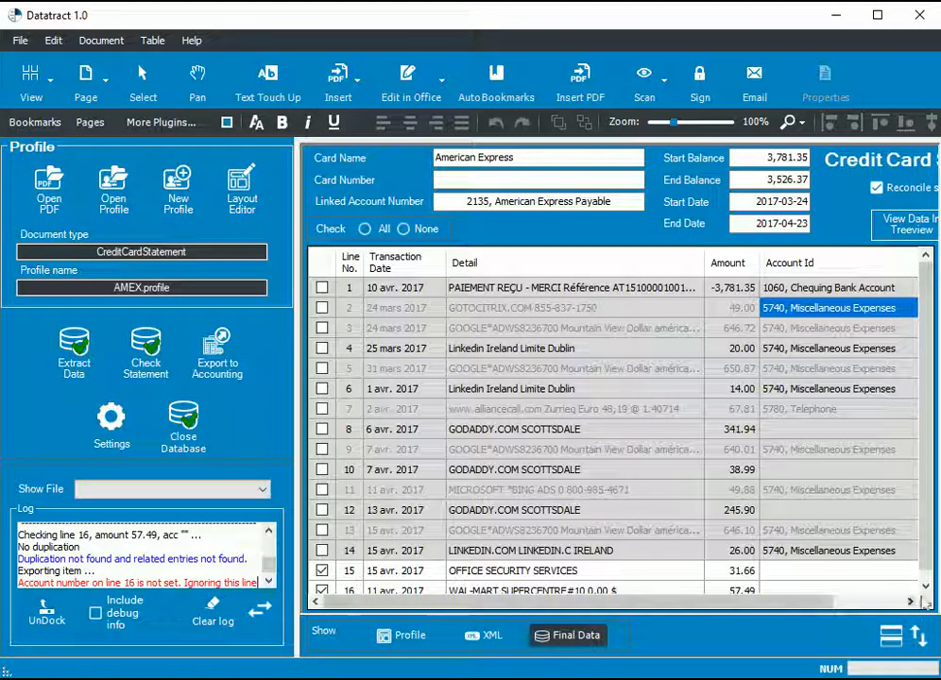
click(923, 587)
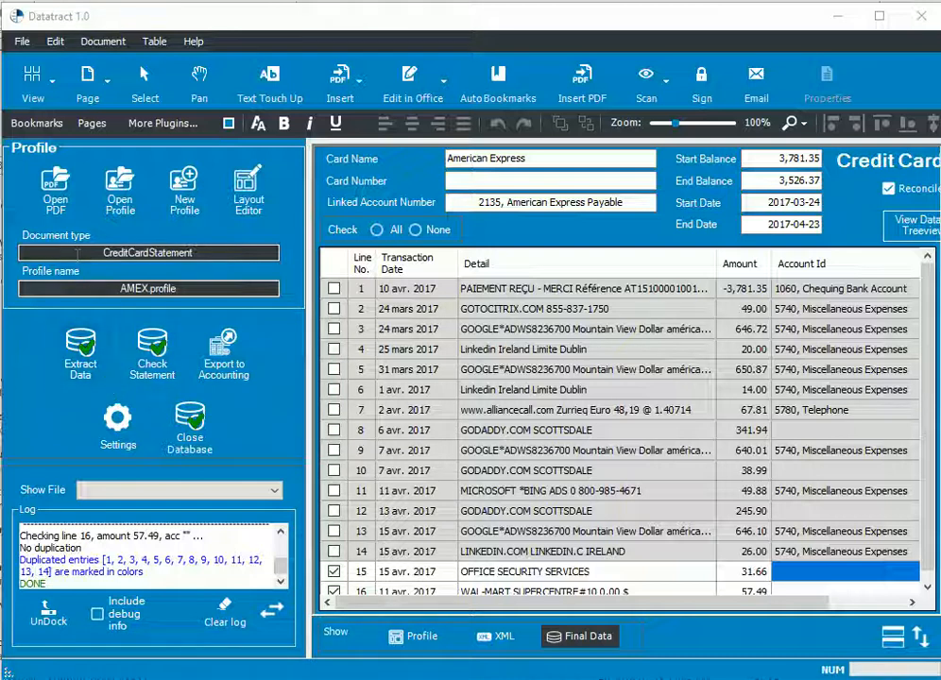
Open RBC CAD Sample.pdf and apply the RBC CAD.profile to it.
click(49, 189)
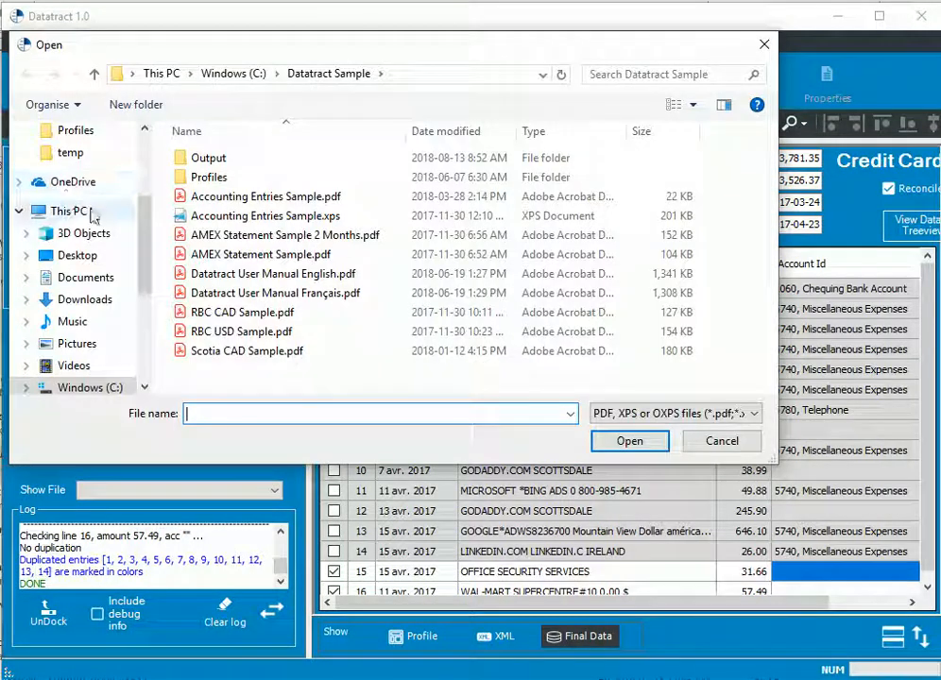
double_click(244, 313)
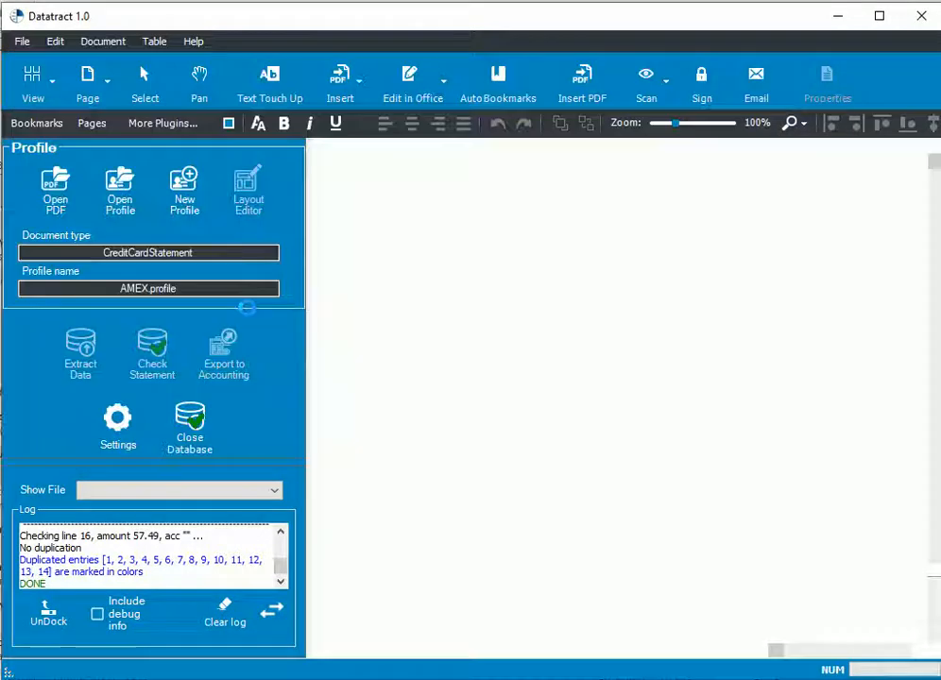
click(120, 189)
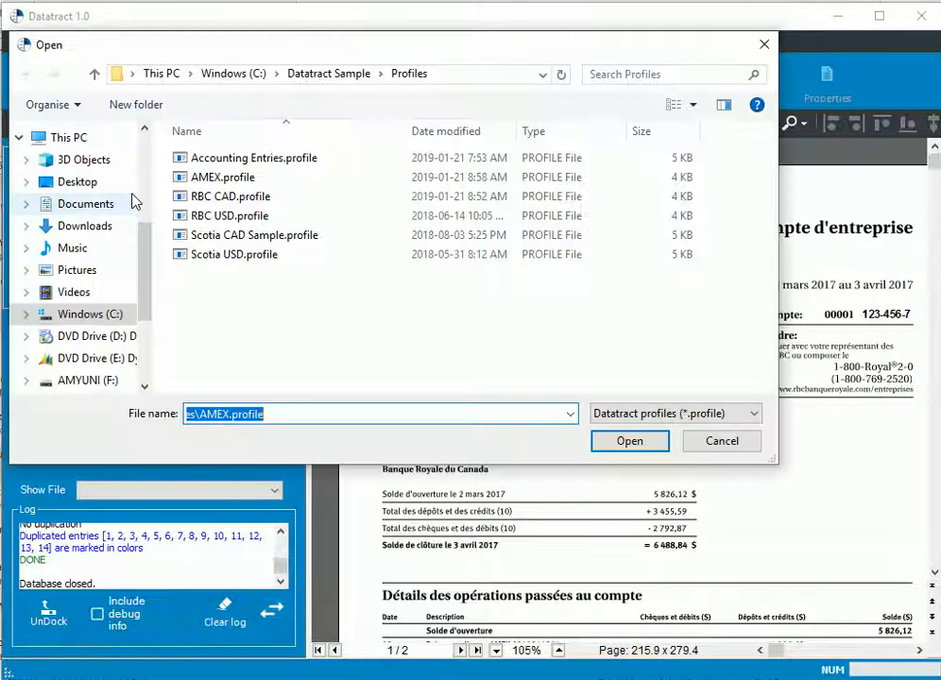
double_click(216, 197)
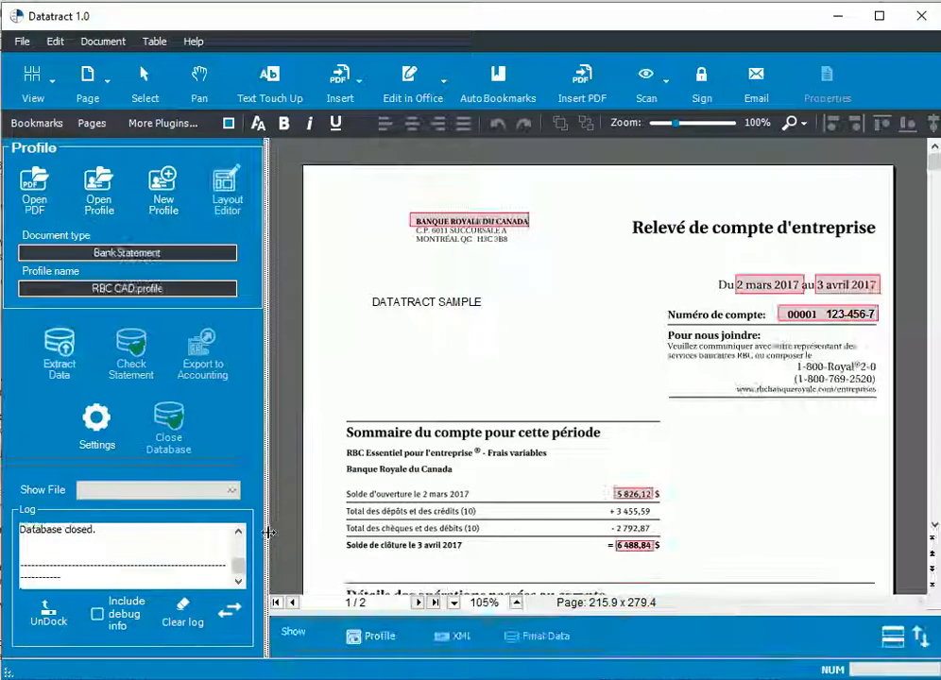
Extract, check and export the RBC bank statement, accepting the reconciliation of journal entries 85 and 86 with line 7.
click(72, 345)
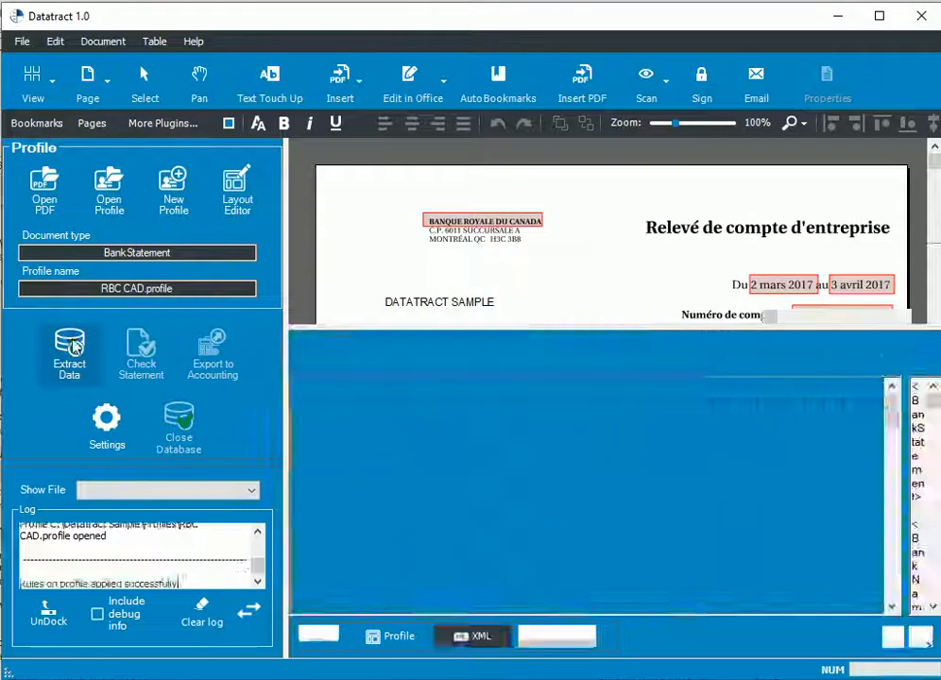
click(135, 352)
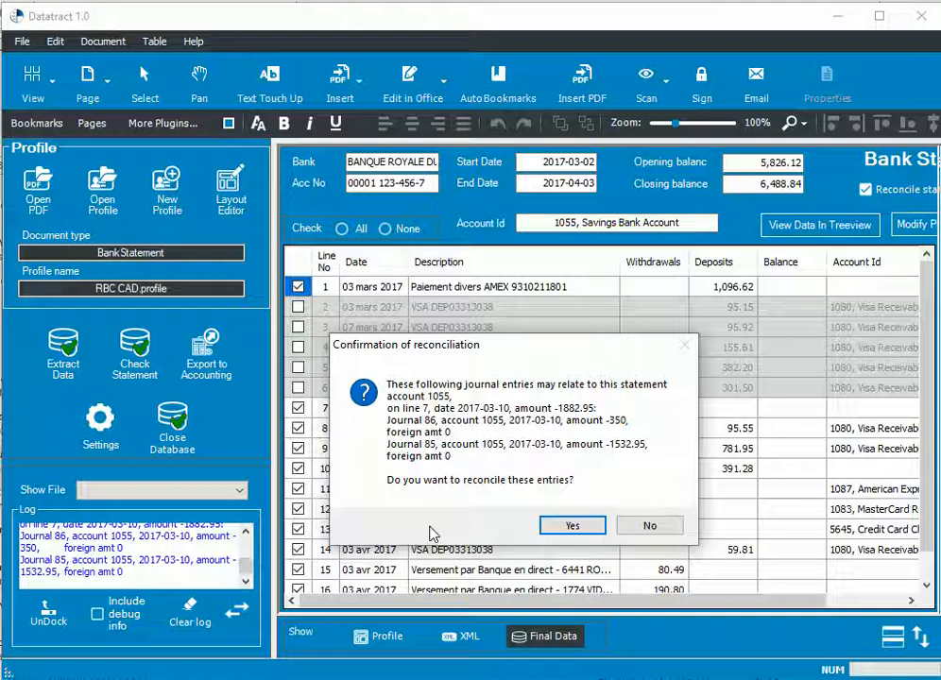
click(562, 531)
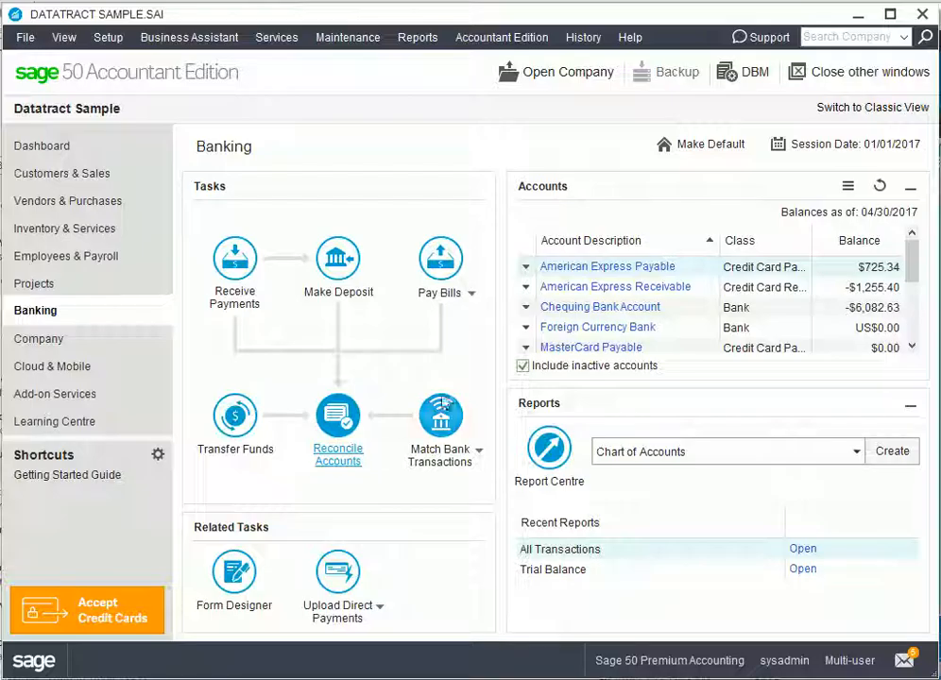
Examine the 03/10/2017 Assurance collective and Assurance Additionnelle entries in Sage 50's 1055 Savings Bank Account reconciliation, and close it.
click(327, 424)
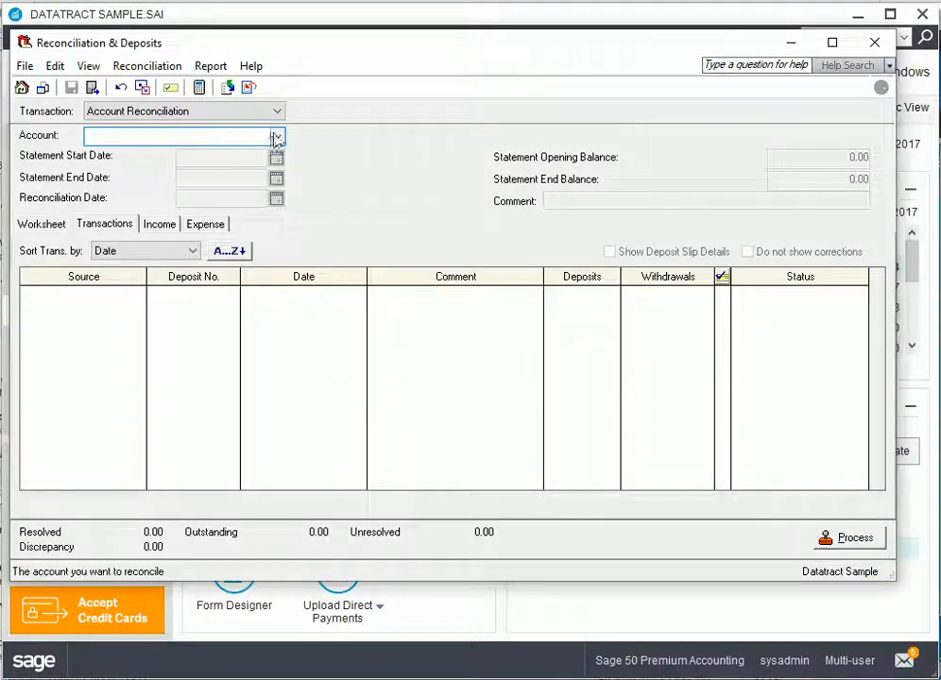
click(275, 139)
click(217, 155)
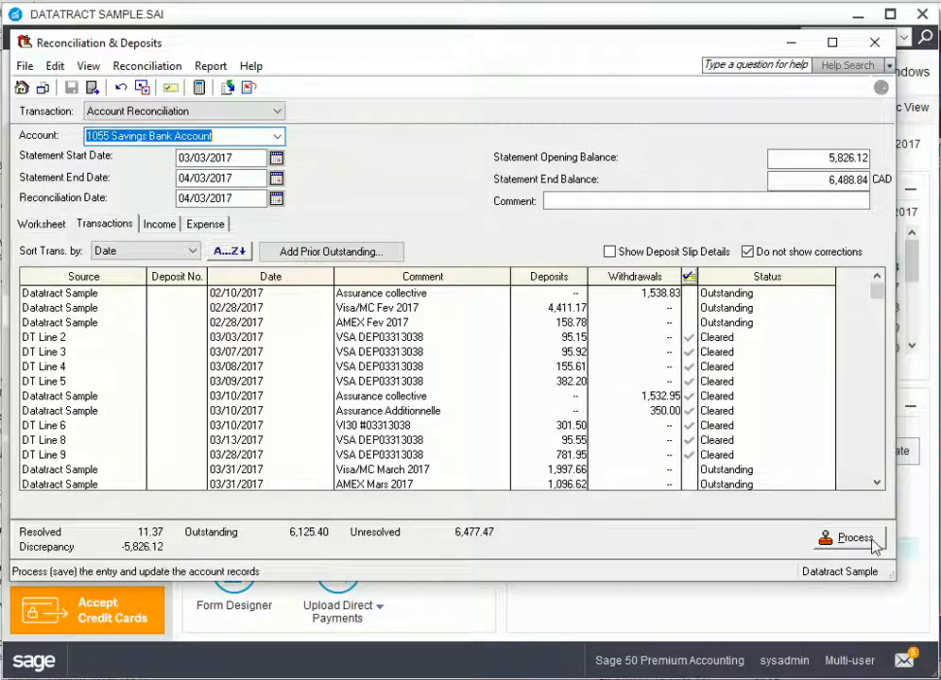
click(451, 398)
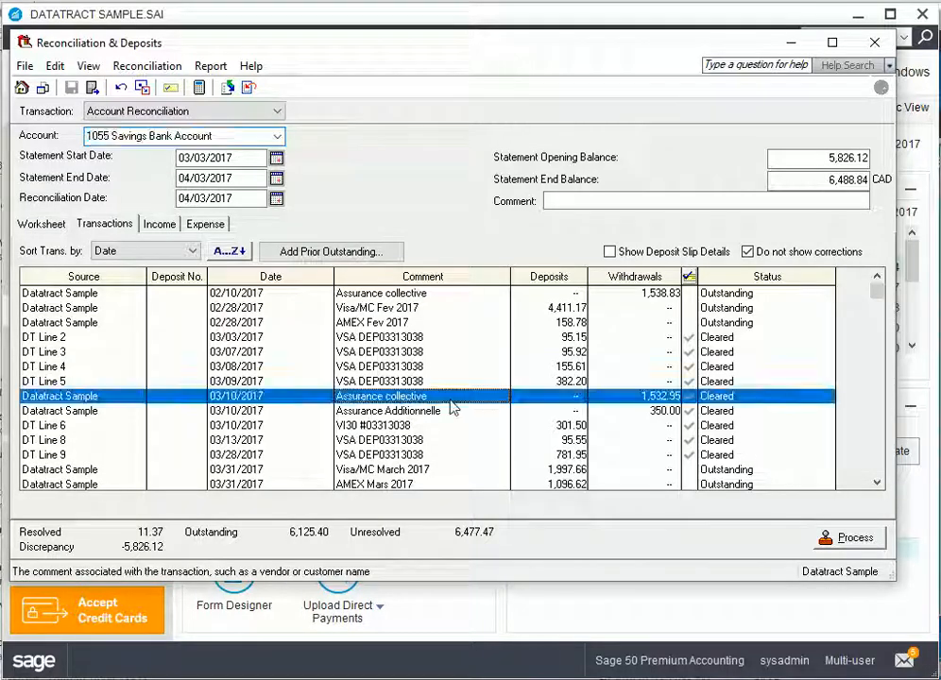
key(Down)
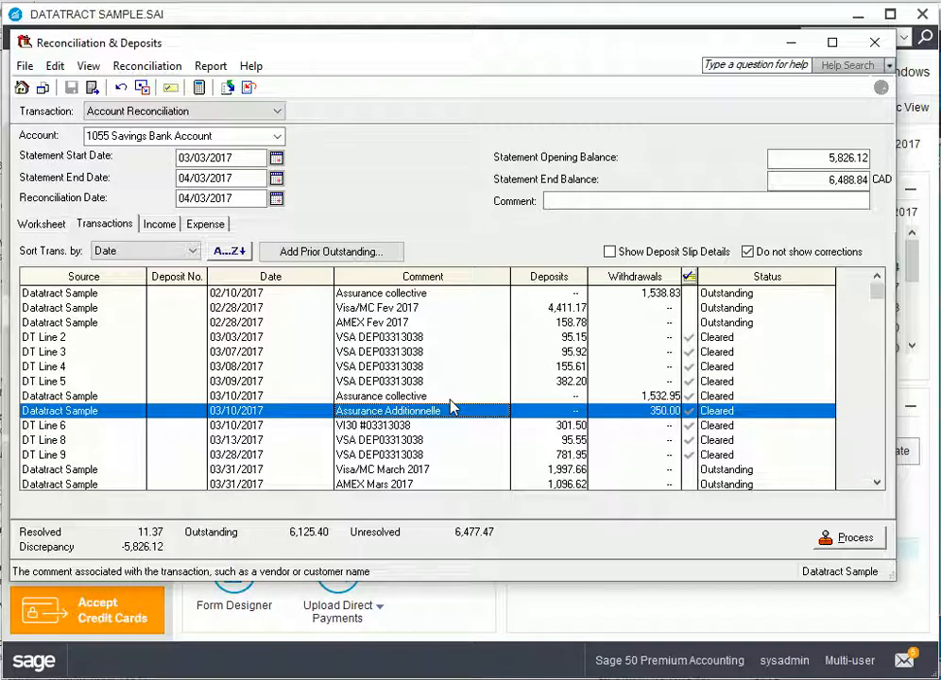
click(874, 42)
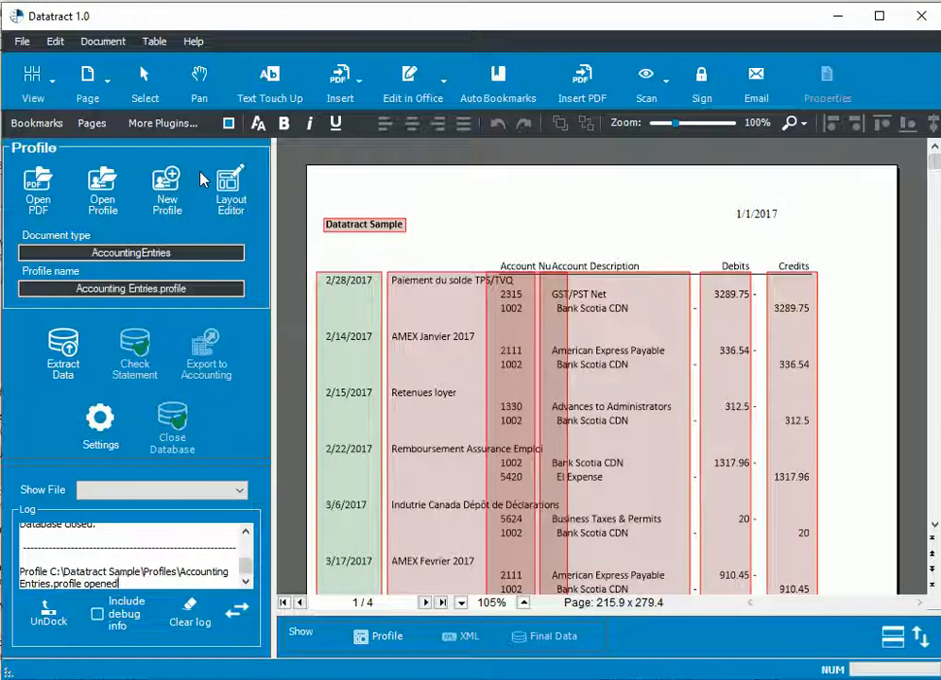
In Datatract's Layout Editor, open the settings of the accNo column in the accounting entries profile's page 1 layout.
click(234, 187)
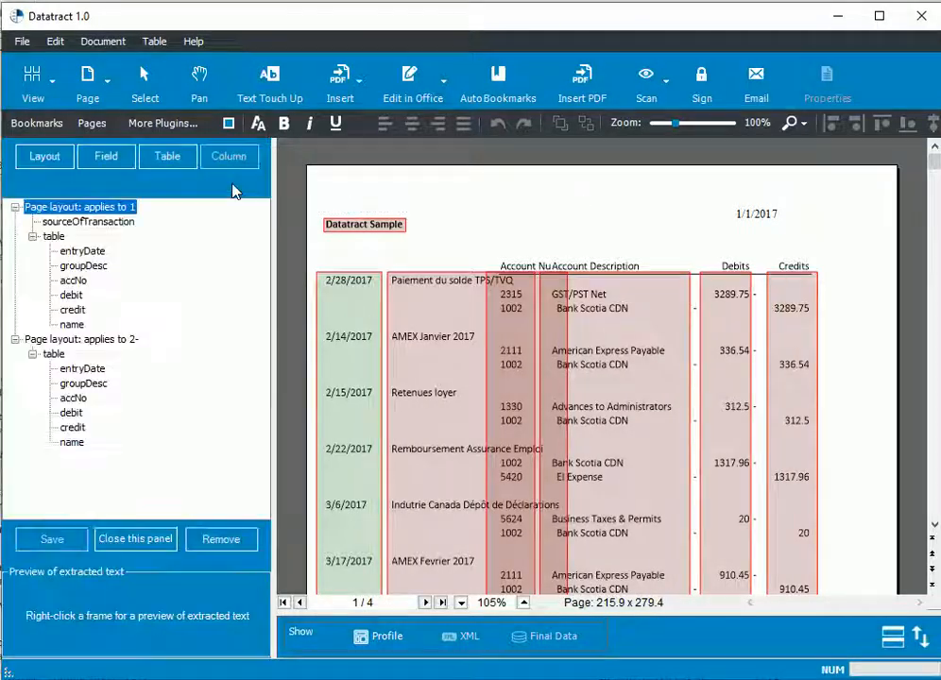
click(74, 281)
double_click(73, 280)
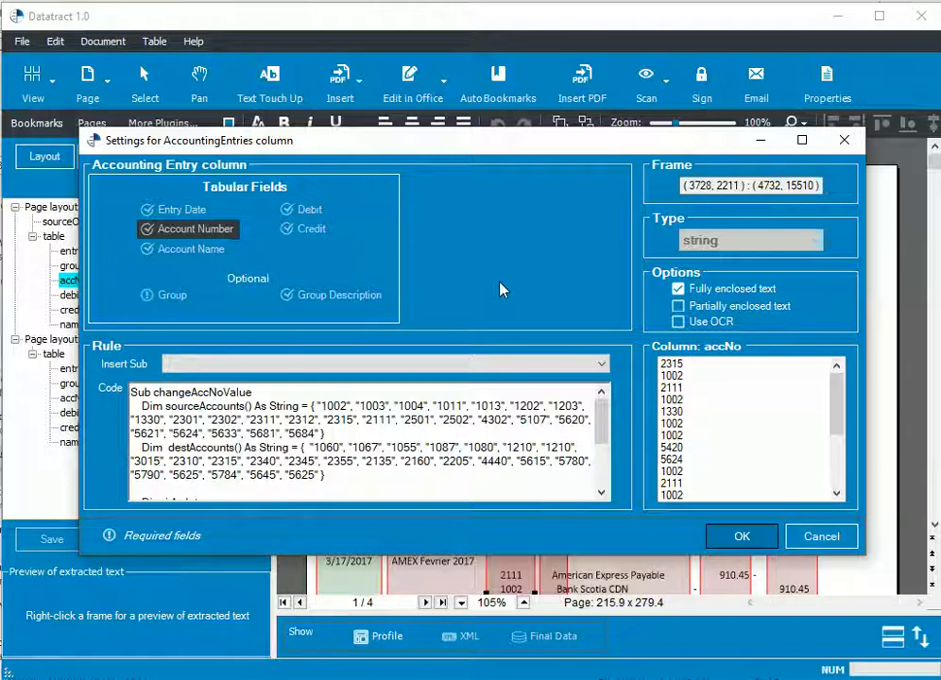
Review the changeAccNoValue rule code that maps source accounts to destination accounts, and close the column settings without saving.
click(602, 494)
click(602, 494)
click(602, 494)
click(602, 494)
click(602, 494)
click(602, 494)
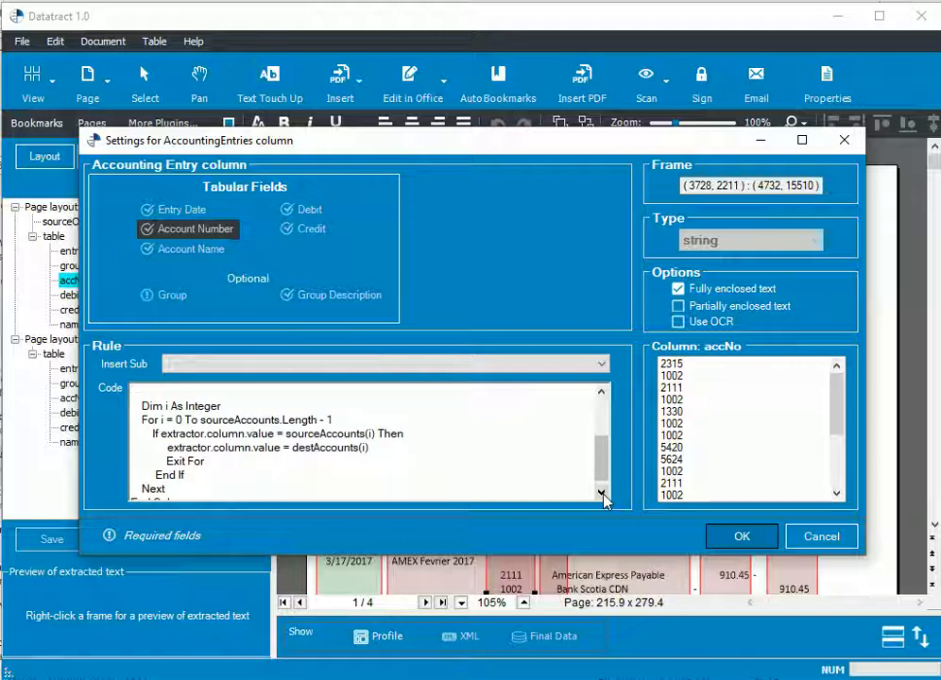
click(602, 494)
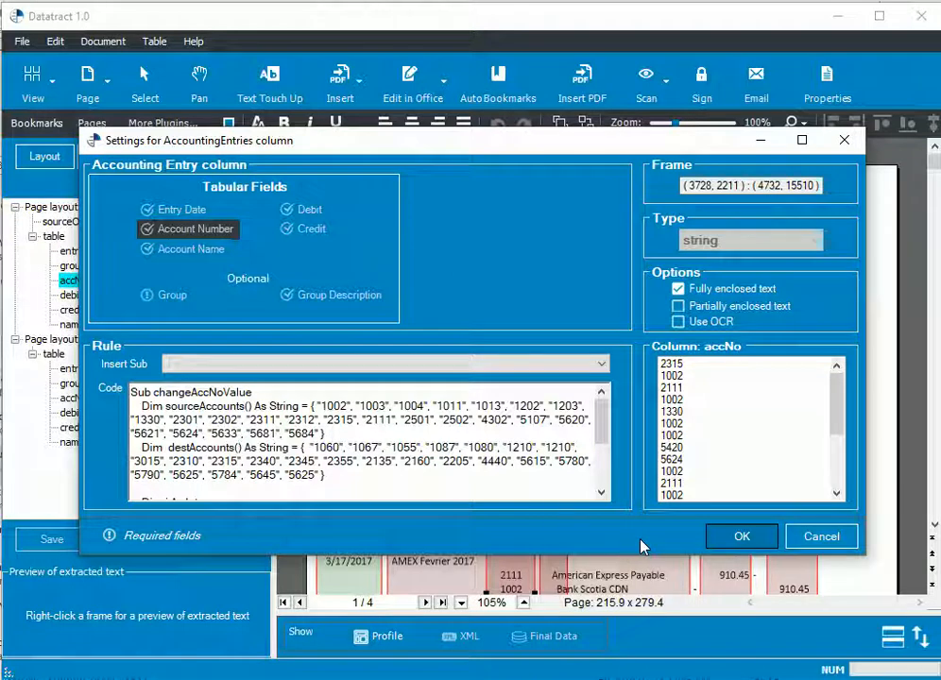
click(797, 539)
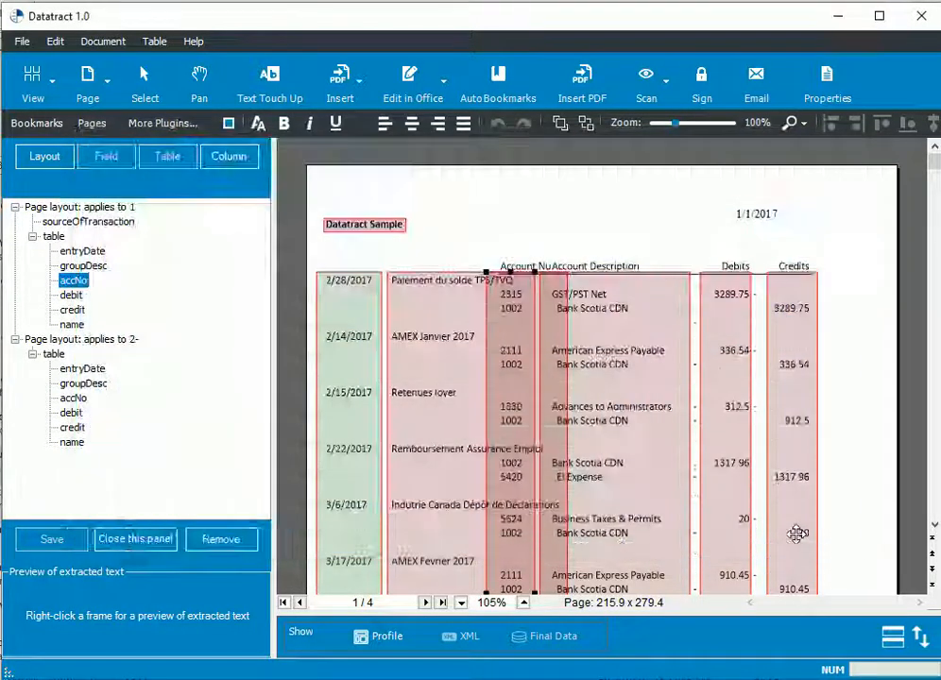